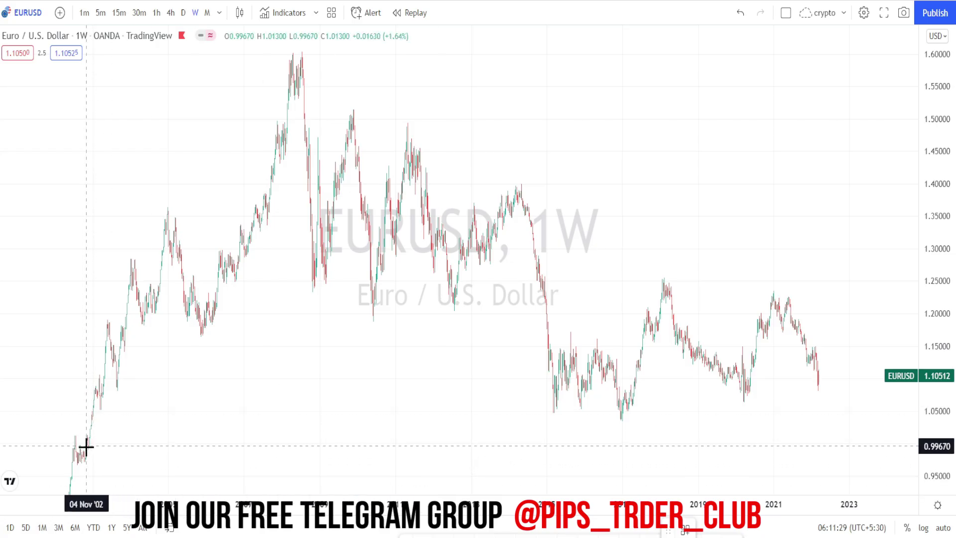
Trace the rise to the 2008 peak and the long decline after it with brush strokes, and undo the strokes.
{"action": "mouse_move", "coordinate": [87, 442]}
{"action": "left_mouse_down"}
{"action": "mouse_move", "coordinate": [121, 314]}
{"action": "mouse_move", "coordinate": [124, 329]}
{"action": "mouse_move", "coordinate": [143, 332]}
{"action": "mouse_move", "coordinate": [188, 225]}
{"action": "mouse_move", "coordinate": [199, 317]}
{"action": "mouse_move", "coordinate": [303, 49]}
{"action": "left_mouse_up"}
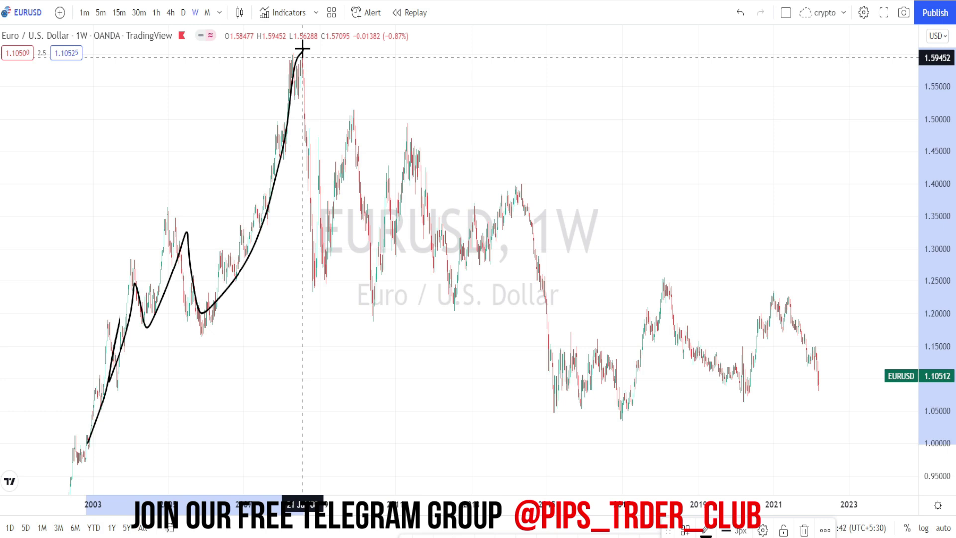
{"action": "mouse_move", "coordinate": [302, 49]}
{"action": "left_mouse_down"}
{"action": "mouse_move", "coordinate": [387, 129]}
{"action": "mouse_move", "coordinate": [729, 398]}
{"action": "left_mouse_up"}
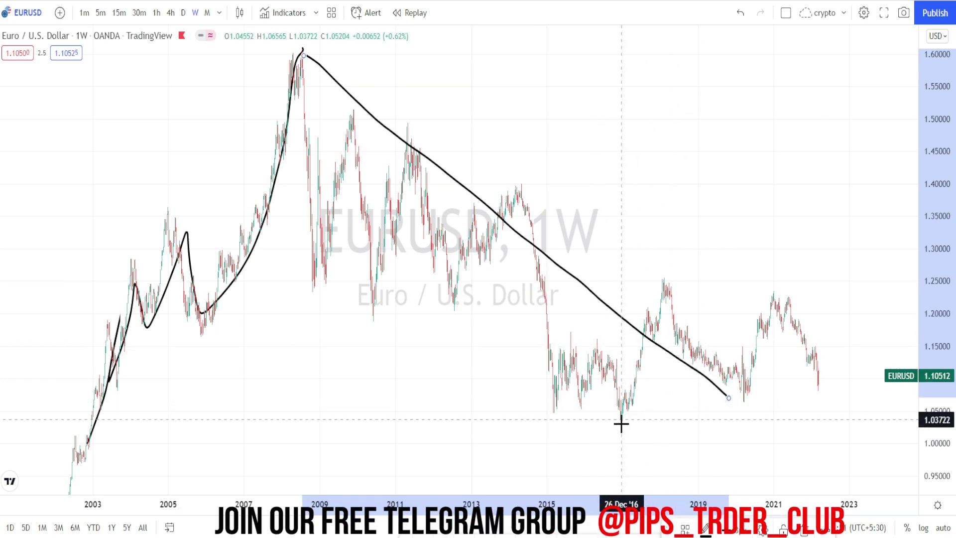
{"action": "left_click", "coordinate": [740, 13]}
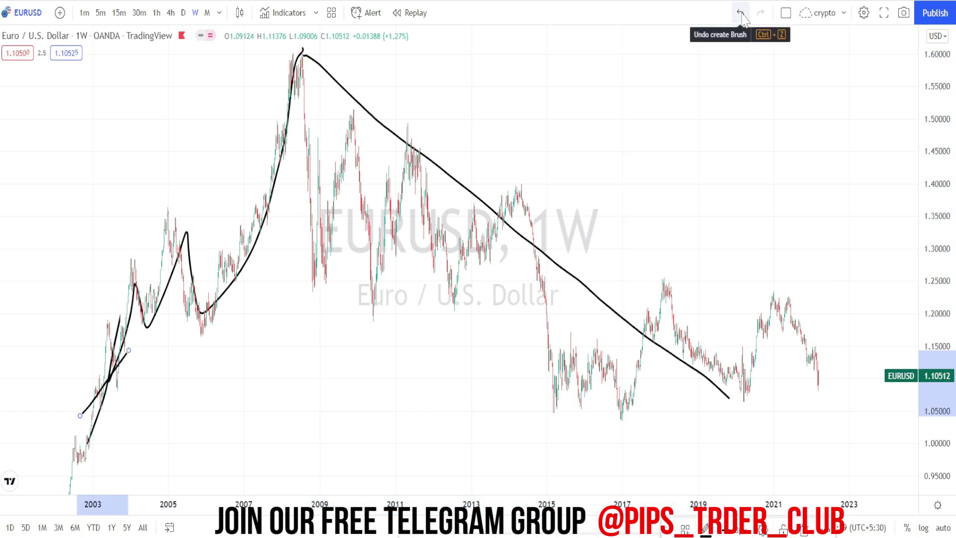
{"action": "left_click", "coordinate": [741, 13]}
{"action": "left_click", "coordinate": [741, 13]}
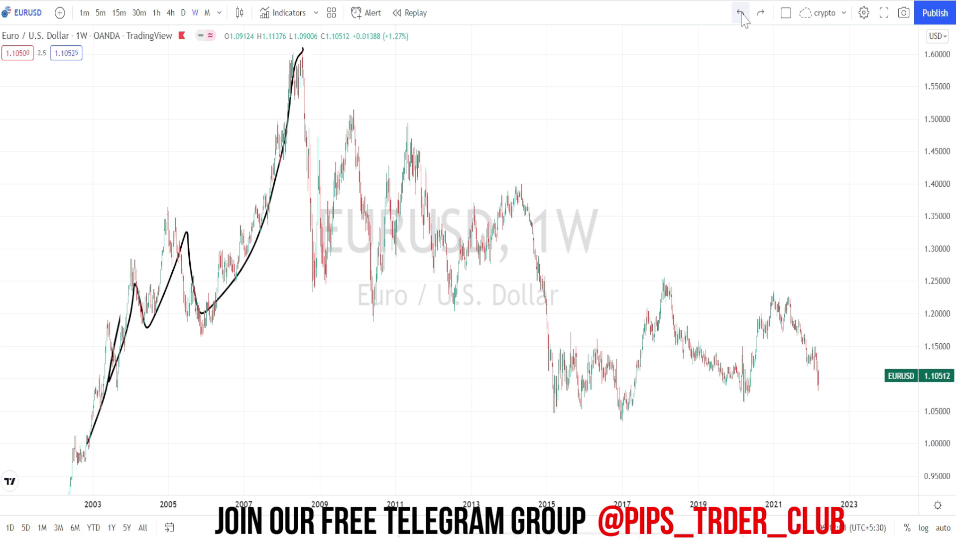
{"action": "left_click", "coordinate": [741, 12]}
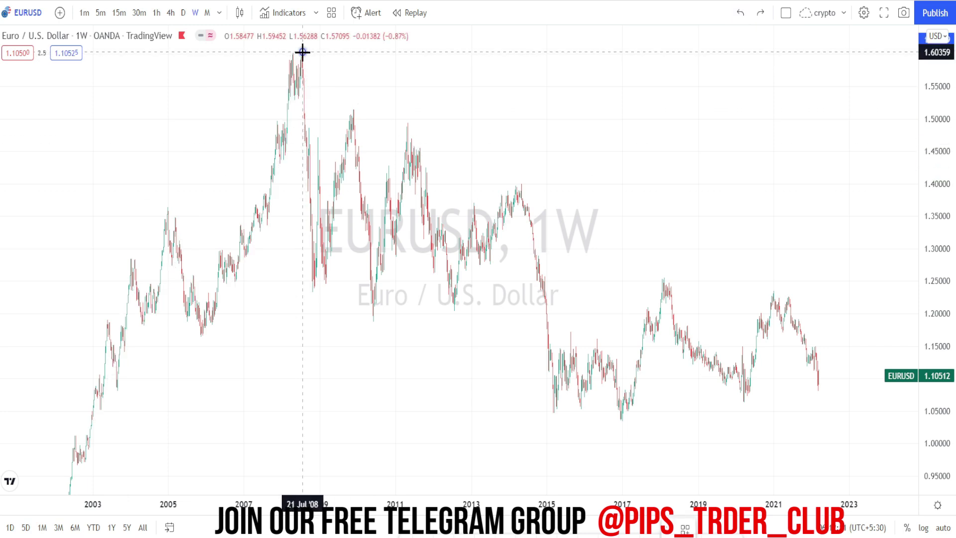
Draw a descending trend line from the 21 Jul '08 peak at about 1.60359 to 18 Sep '23 at about 1.05152.
{"action": "left_click", "coordinate": [303, 52]}
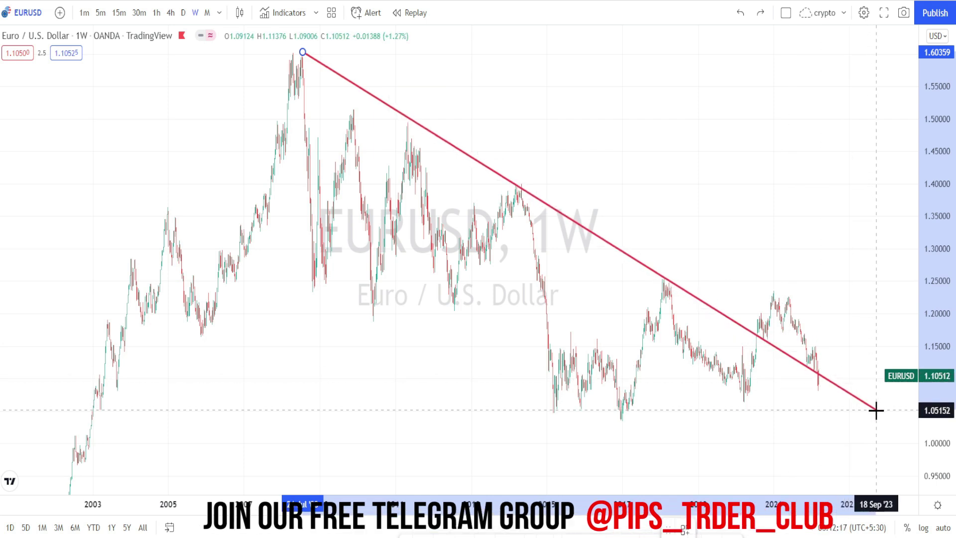
{"action": "left_click", "coordinate": [876, 410]}
Circle with the brush where price meets the descending trend line at the 2008, 2011, 2014 and 2018 peaks and the 2020 breakout.
{"action": "left_click", "coordinate": [609, 537]}
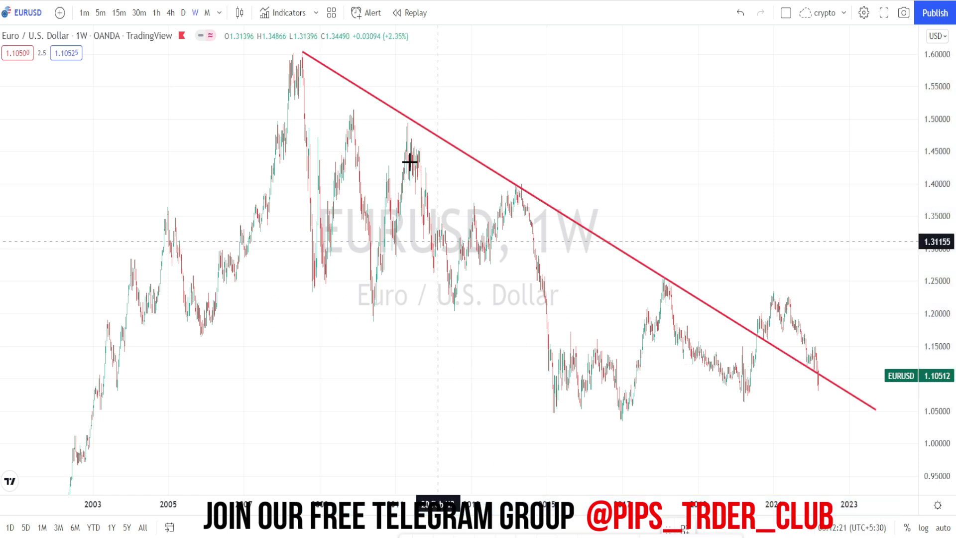
{"action": "left_click_drag", "start_coordinate": [301, 54], "coordinate": [291, 66]}
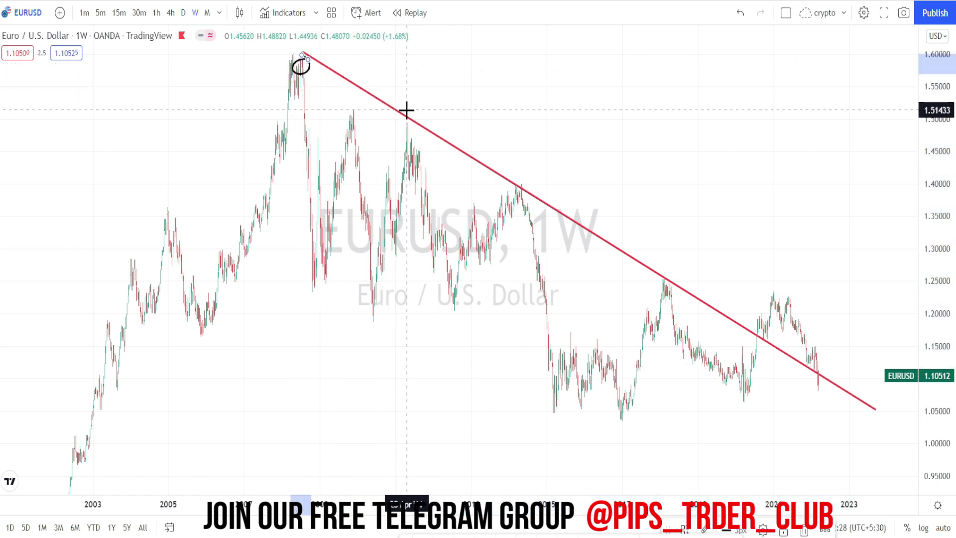
{"action": "mouse_move", "coordinate": [521, 186]}
{"action": "left_mouse_down"}
{"action": "mouse_move", "coordinate": [515, 193]}
{"action": "mouse_move", "coordinate": [524, 187]}
{"action": "left_mouse_up"}
{"action": "left_click_drag", "start_coordinate": [659, 272], "coordinate": [661, 290]}
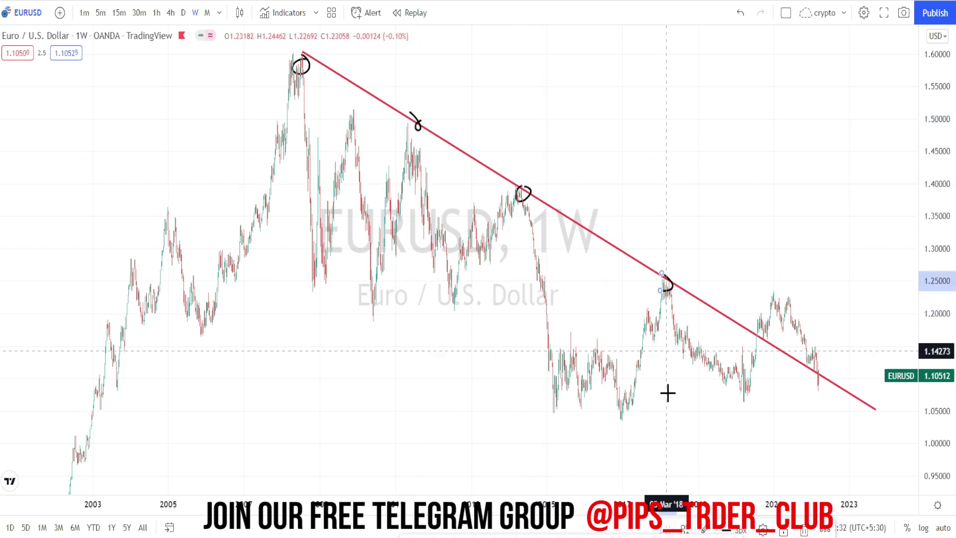
{"action": "mouse_move", "coordinate": [754, 322]}
{"action": "left_mouse_down"}
{"action": "mouse_move", "coordinate": [750, 348]}
{"action": "mouse_move", "coordinate": [752, 321]}
{"action": "left_mouse_up"}
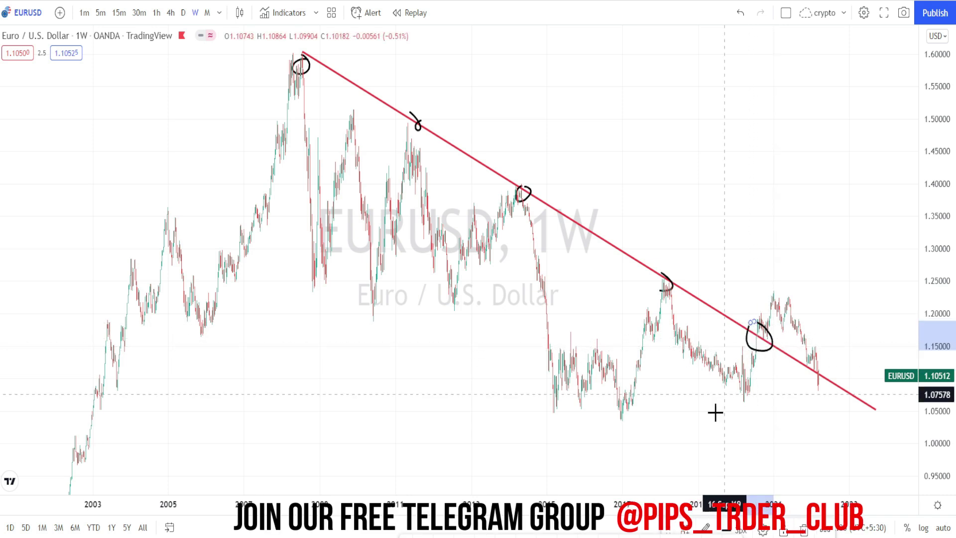
Mark the 2020 breakout above the descending trend line, its retest and the following rise with brush strokes.
{"action": "scroll", "coordinate": [619, 247], "scroll_direction": "up", "scroll_amount": 5}
{"action": "mouse_move", "coordinate": [620, 249]}
{"action": "left_mouse_down"}
{"action": "mouse_move", "coordinate": [623, 215]}
{"action": "mouse_move", "coordinate": [638, 274]}
{"action": "mouse_move", "coordinate": [641, 261]}
{"action": "mouse_move", "coordinate": [650, 272]}
{"action": "mouse_move", "coordinate": [643, 282]}
{"action": "mouse_move", "coordinate": [636, 272]}
{"action": "mouse_move", "coordinate": [646, 274]}
{"action": "mouse_move", "coordinate": [657, 187]}
{"action": "left_mouse_up"}
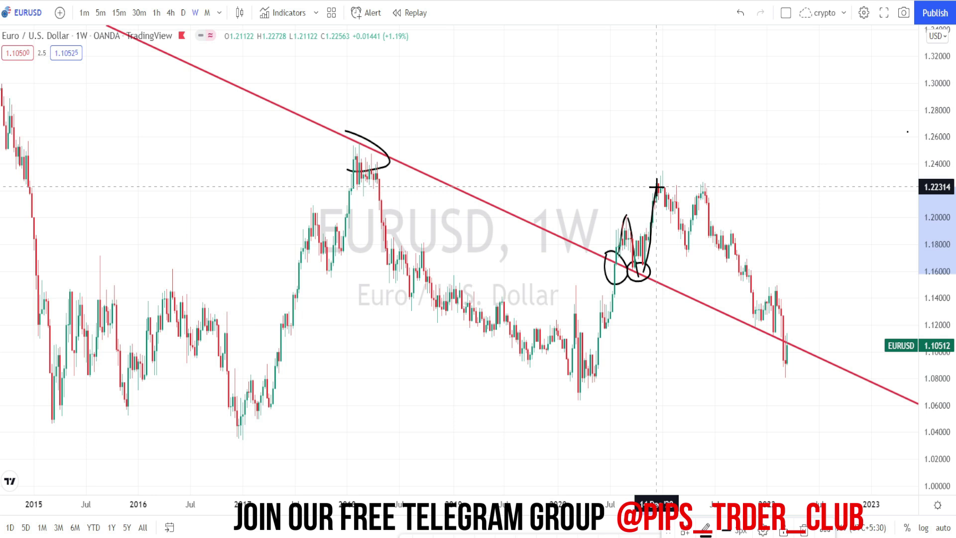
{"action": "mouse_move", "coordinate": [632, 269]}
{"action": "left_mouse_down"}
{"action": "mouse_move", "coordinate": [651, 276]}
{"action": "mouse_move", "coordinate": [636, 281]}
{"action": "mouse_move", "coordinate": [642, 267]}
{"action": "left_mouse_up"}
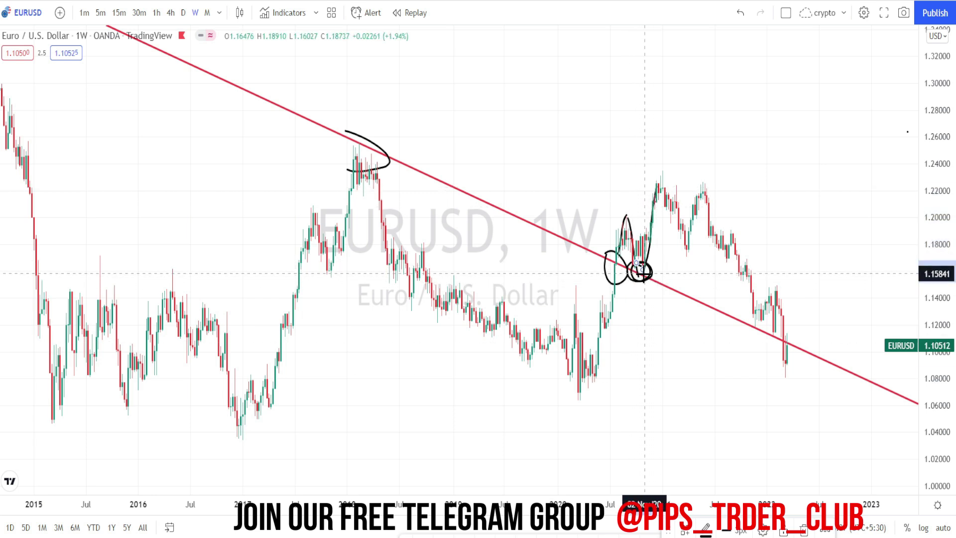
{"action": "mouse_move", "coordinate": [628, 219]}
{"action": "left_mouse_down"}
{"action": "mouse_move", "coordinate": [662, 260]}
{"action": "mouse_move", "coordinate": [616, 266]}
{"action": "left_mouse_up"}
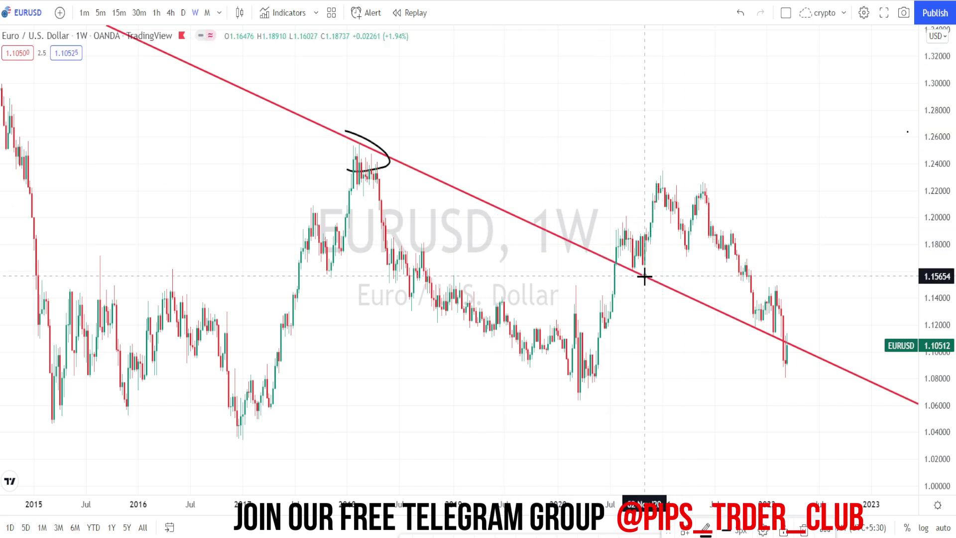
Trace the rise from the retest, the 2021 double top and the decline to the early 2022 candles by brush, and undo the strokes.
{"action": "left_click_drag", "start_coordinate": [646, 269], "coordinate": [664, 185]}
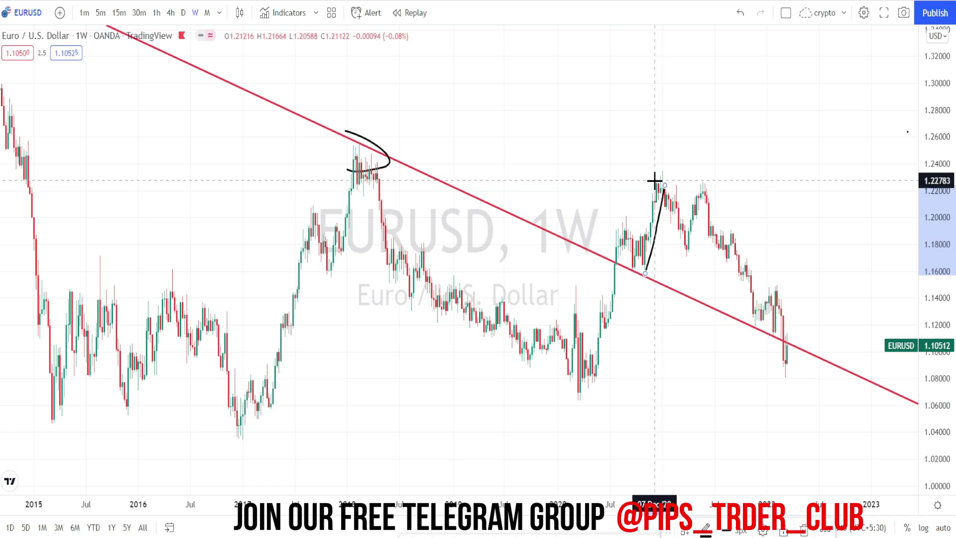
{"action": "left_click", "coordinate": [655, 180]}
{"action": "left_click_drag", "start_coordinate": [656, 181], "coordinate": [692, 183]}
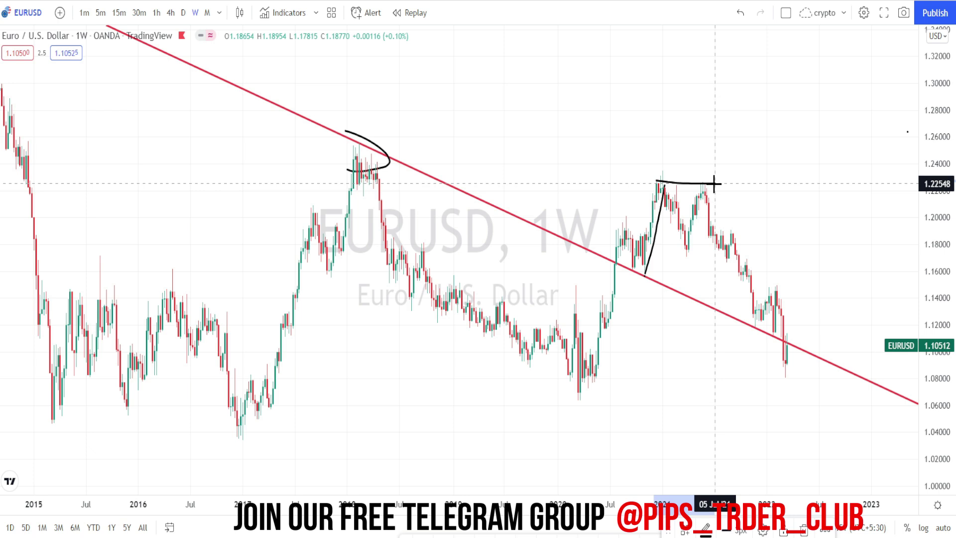
{"action": "mouse_move", "coordinate": [714, 184]}
{"action": "left_mouse_down"}
{"action": "mouse_move", "coordinate": [727, 222]}
{"action": "mouse_move", "coordinate": [806, 339]}
{"action": "left_mouse_up"}
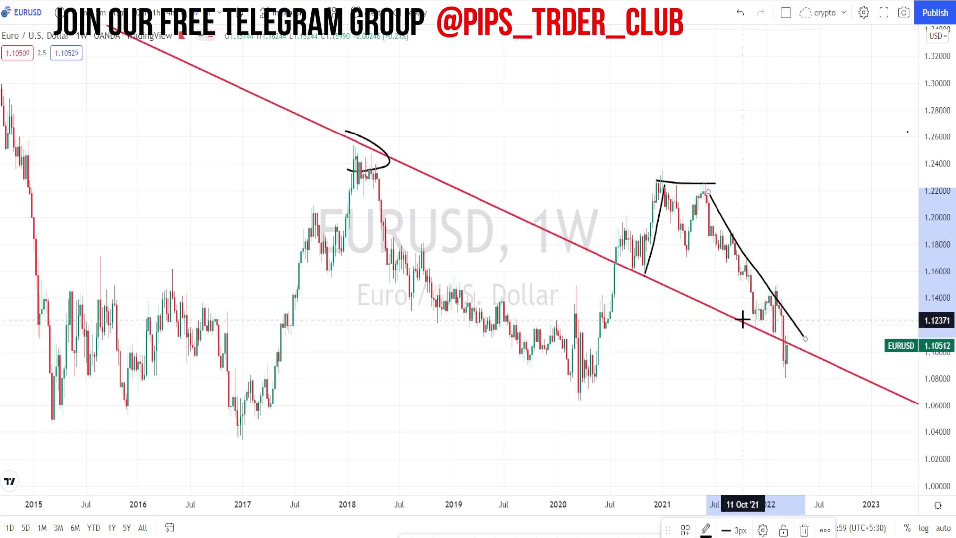
{"action": "mouse_move", "coordinate": [745, 317]}
{"action": "left_mouse_down"}
{"action": "mouse_move", "coordinate": [755, 338]}
{"action": "mouse_move", "coordinate": [747, 319]}
{"action": "mouse_move", "coordinate": [758, 328]}
{"action": "mouse_move", "coordinate": [775, 295]}
{"action": "mouse_move", "coordinate": [770, 344]}
{"action": "mouse_move", "coordinate": [781, 302]}
{"action": "mouse_move", "coordinate": [777, 350]}
{"action": "mouse_move", "coordinate": [779, 334]}
{"action": "mouse_move", "coordinate": [787, 356]}
{"action": "mouse_move", "coordinate": [783, 328]}
{"action": "mouse_move", "coordinate": [799, 371]}
{"action": "mouse_move", "coordinate": [779, 324]}
{"action": "left_mouse_up"}
{"action": "key", "text": "ctrl+z"}
{"action": "key", "text": "ctrl+z"}
{"action": "key", "text": "ctrl+z"}
{"action": "key", "text": "ctrl+z"}
{"action": "key", "text": "ctrl+z"}
{"action": "key", "text": "ctrl+z"}
{"action": "key", "text": "ctrl+z"}
{"action": "key", "text": "ctrl+z"}
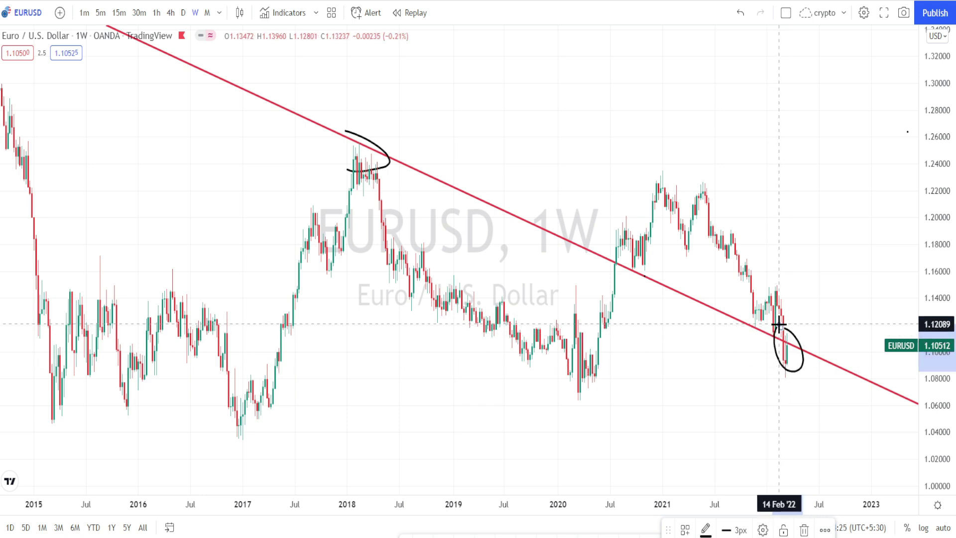
{"action": "key", "text": "ctrl+z"}
{"action": "key", "text": "ctrl+z"}
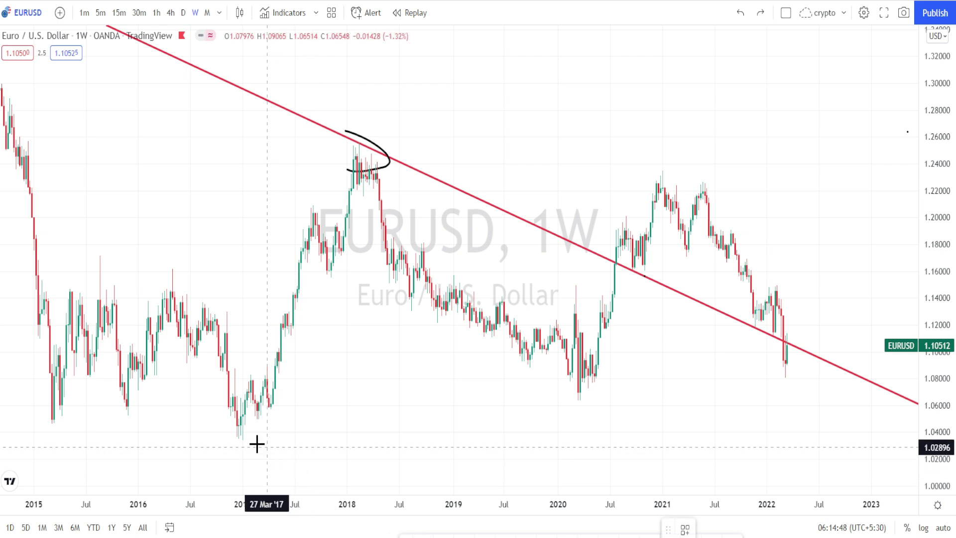
Draw an ascending trend line from the 02 Jan '17 low at about 1.03553 through the March 2020 low, extending past December 2022.
{"action": "left_click", "coordinate": [243, 438]}
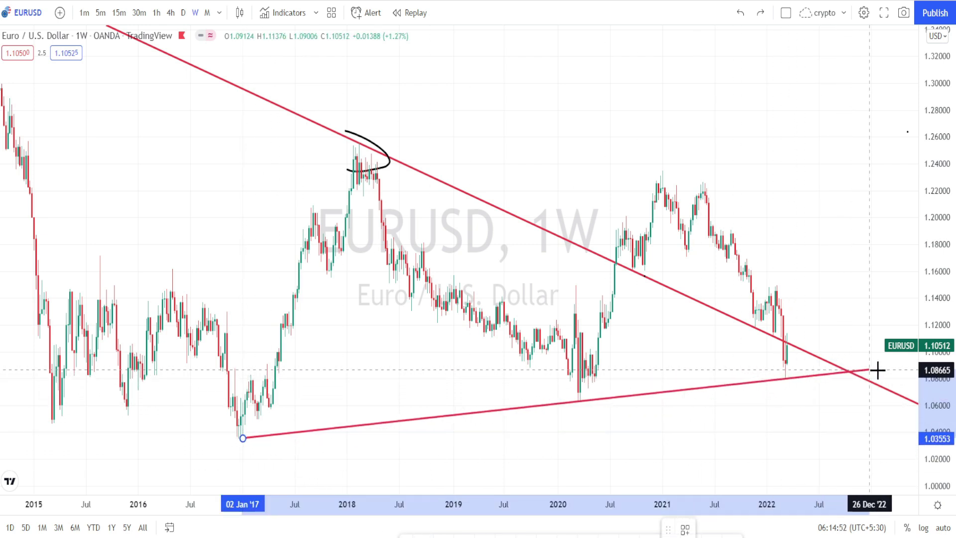
{"action": "left_click", "coordinate": [893, 366]}
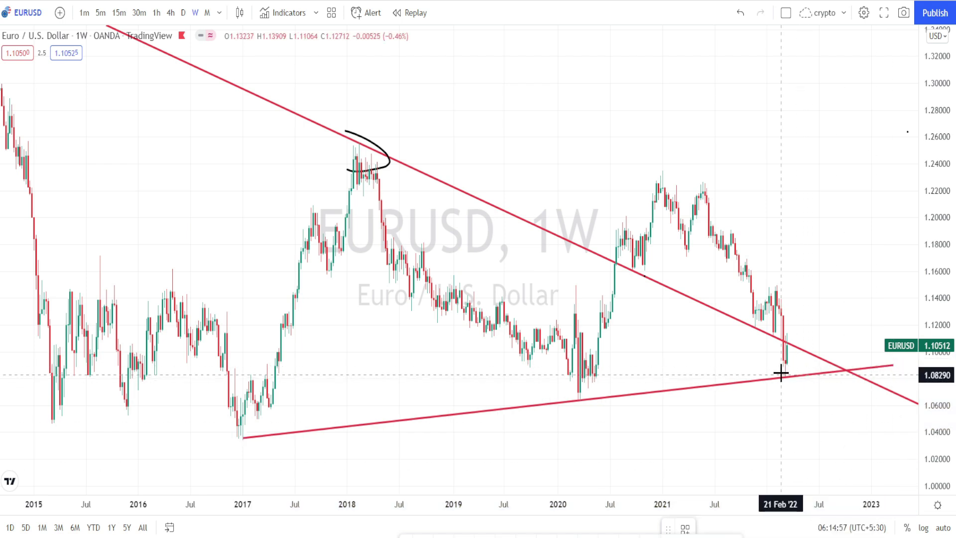
Circle the early 2022 touches of both trend lines and scribble the price between them, and undo these brush marks.
{"action": "mouse_move", "coordinate": [785, 368]}
{"action": "left_mouse_down"}
{"action": "mouse_move", "coordinate": [811, 363]}
{"action": "mouse_move", "coordinate": [783, 387]}
{"action": "mouse_move", "coordinate": [777, 367]}
{"action": "left_mouse_up"}
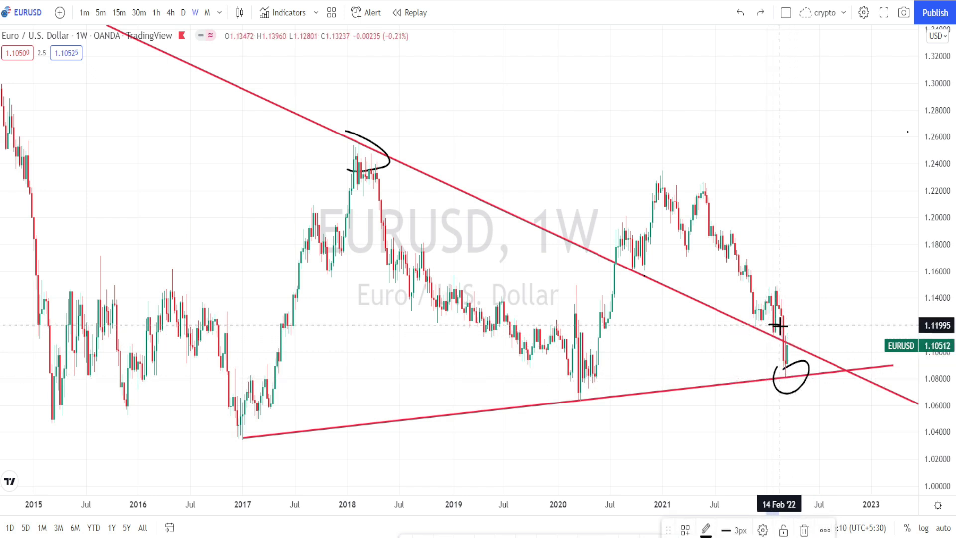
{"action": "left_click_drag", "start_coordinate": [771, 322], "coordinate": [759, 324]}
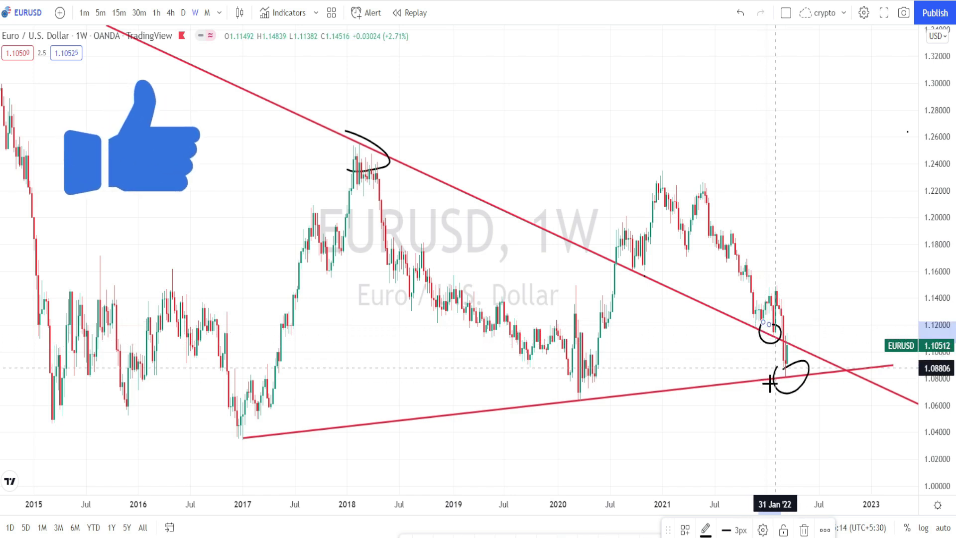
{"action": "mouse_move", "coordinate": [768, 372]}
{"action": "left_mouse_down"}
{"action": "mouse_move", "coordinate": [782, 380]}
{"action": "mouse_move", "coordinate": [768, 391]}
{"action": "mouse_move", "coordinate": [768, 379]}
{"action": "left_mouse_up"}
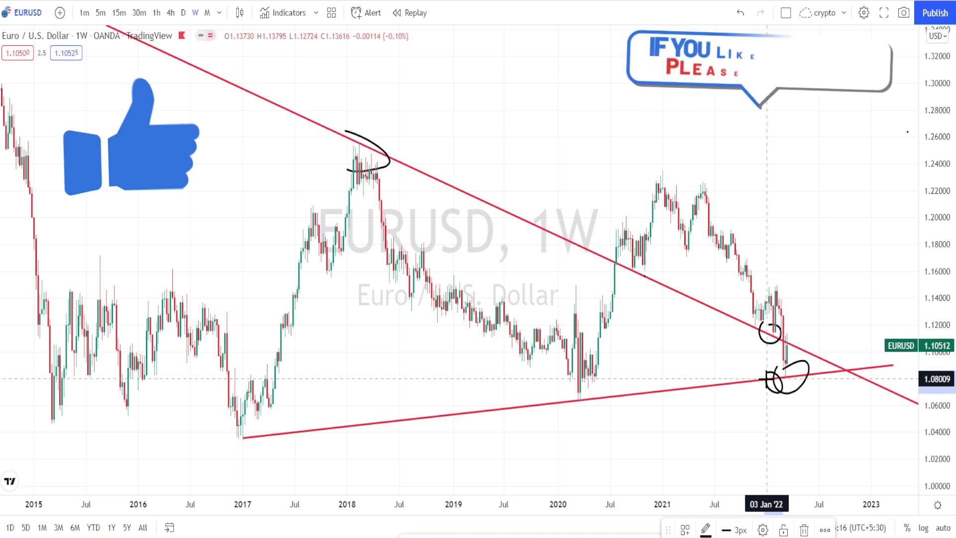
{"action": "mouse_move", "coordinate": [783, 347]}
{"action": "left_mouse_down"}
{"action": "mouse_move", "coordinate": [783, 377]}
{"action": "mouse_move", "coordinate": [793, 345]}
{"action": "mouse_move", "coordinate": [792, 373]}
{"action": "mouse_move", "coordinate": [802, 354]}
{"action": "mouse_move", "coordinate": [802, 376]}
{"action": "mouse_move", "coordinate": [814, 369]}
{"action": "left_mouse_up"}
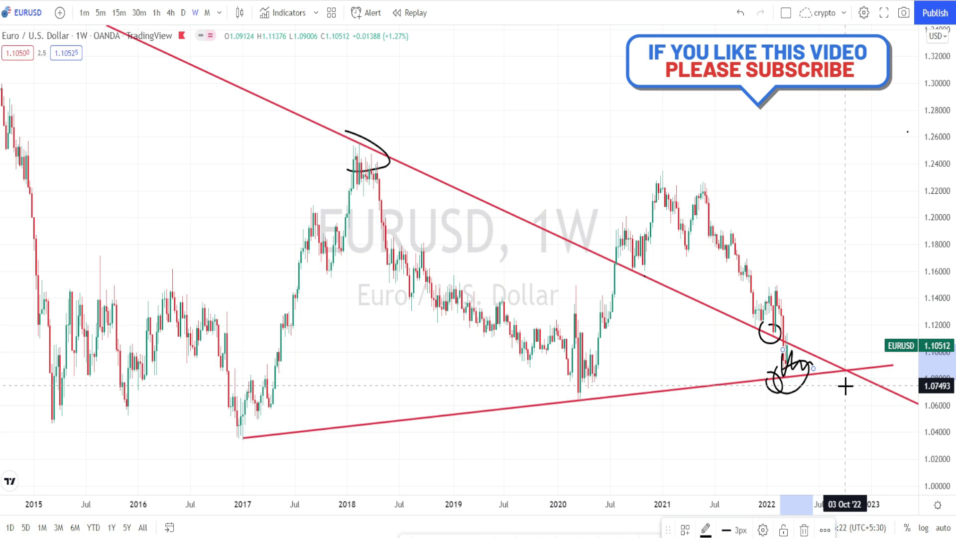
{"action": "key", "text": "ctrl+z"}
{"action": "key", "text": "ctrl+z"}
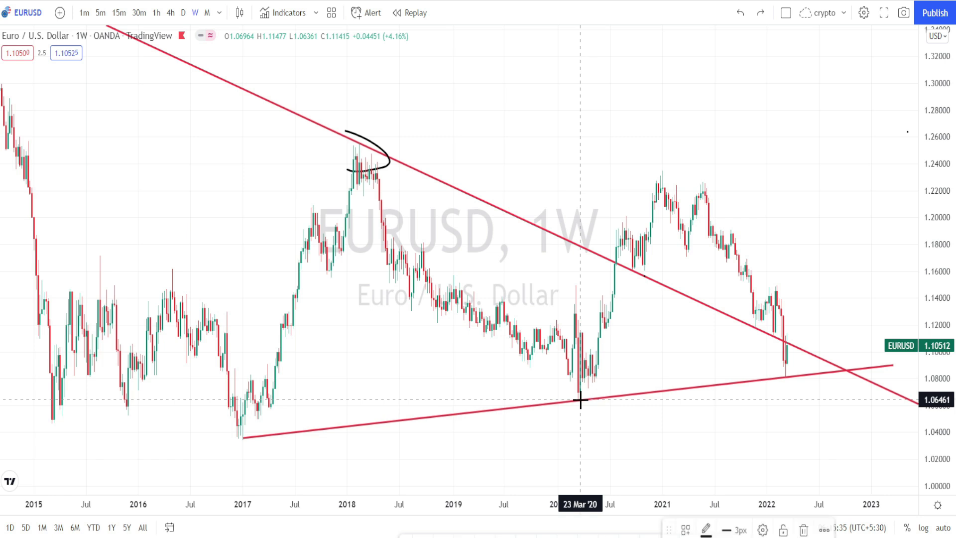
Trace the swing from the March 2020 low over the 2021 double top to below the ascending trend line, and undo the strokes.
{"action": "mouse_move", "coordinate": [580, 399]}
{"action": "left_mouse_down"}
{"action": "mouse_move", "coordinate": [660, 179]}
{"action": "mouse_move", "coordinate": [692, 239]}
{"action": "mouse_move", "coordinate": [704, 184]}
{"action": "mouse_move", "coordinate": [725, 249]}
{"action": "mouse_move", "coordinate": [762, 311]}
{"action": "mouse_move", "coordinate": [785, 400]}
{"action": "mouse_move", "coordinate": [796, 397]}
{"action": "left_mouse_up"}
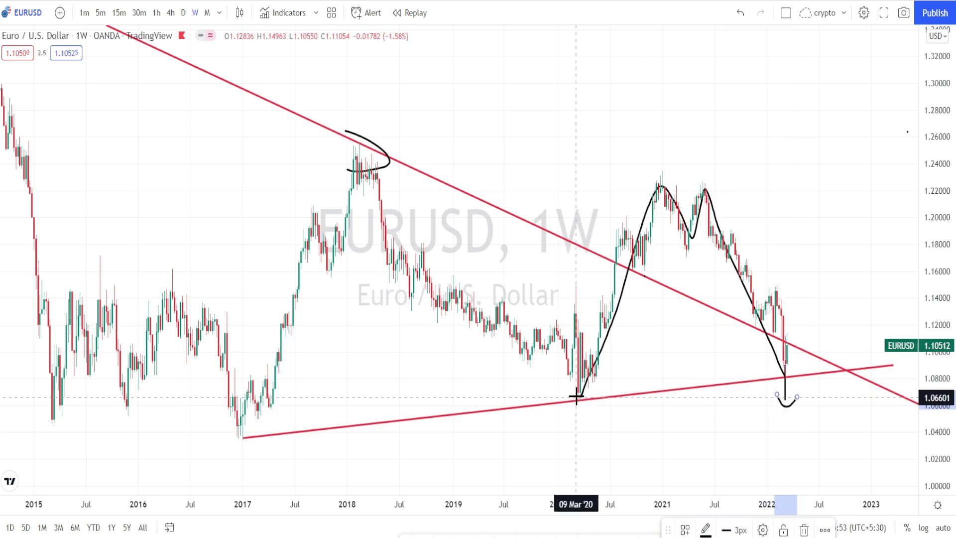
{"action": "key", "text": "ctrl+z"}
{"action": "key", "text": "ctrl+z"}
{"action": "key", "text": "ctrl+z"}
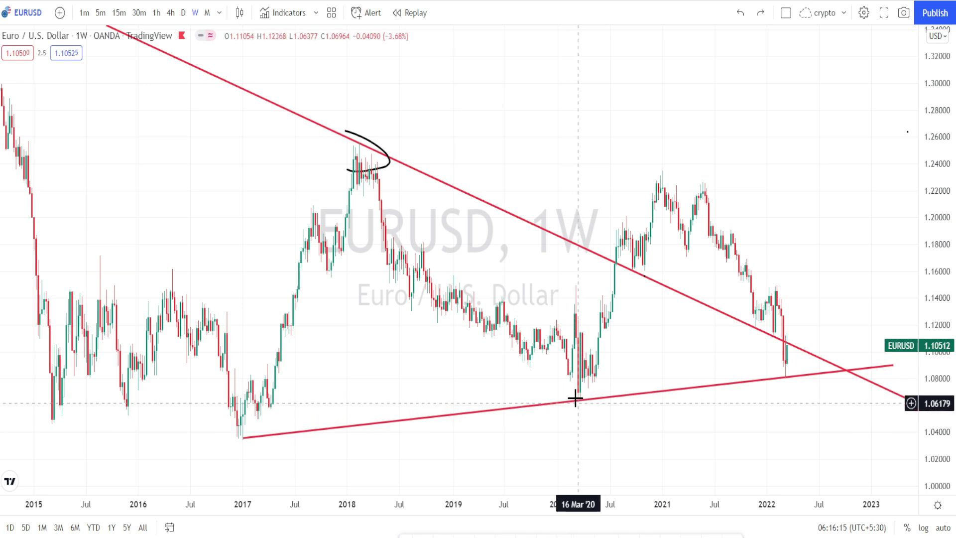
Place two horizontal lines at the 2020 lows, one at about 1.06461 and one at about 1.07962.
{"action": "left_click", "coordinate": [585, 414]}
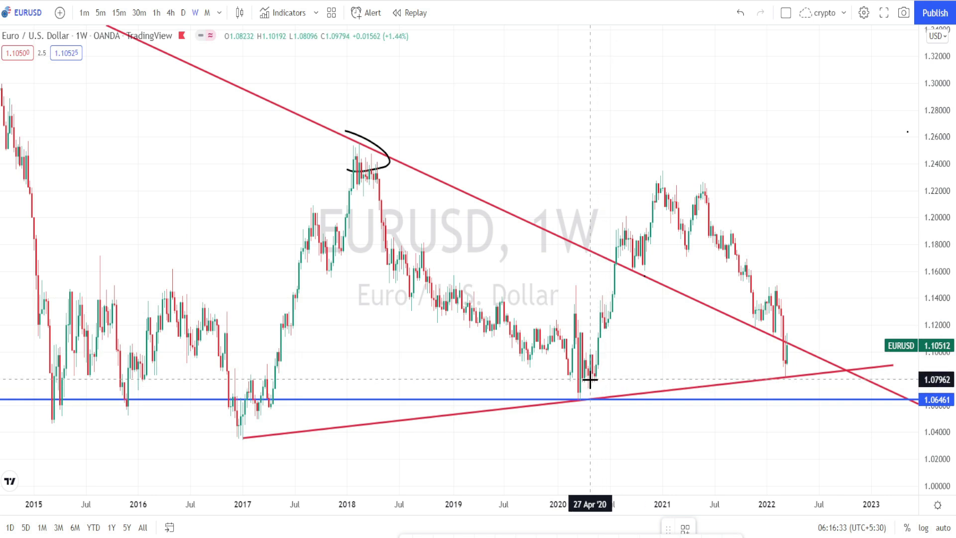
{"action": "key", "text": "alt+h"}
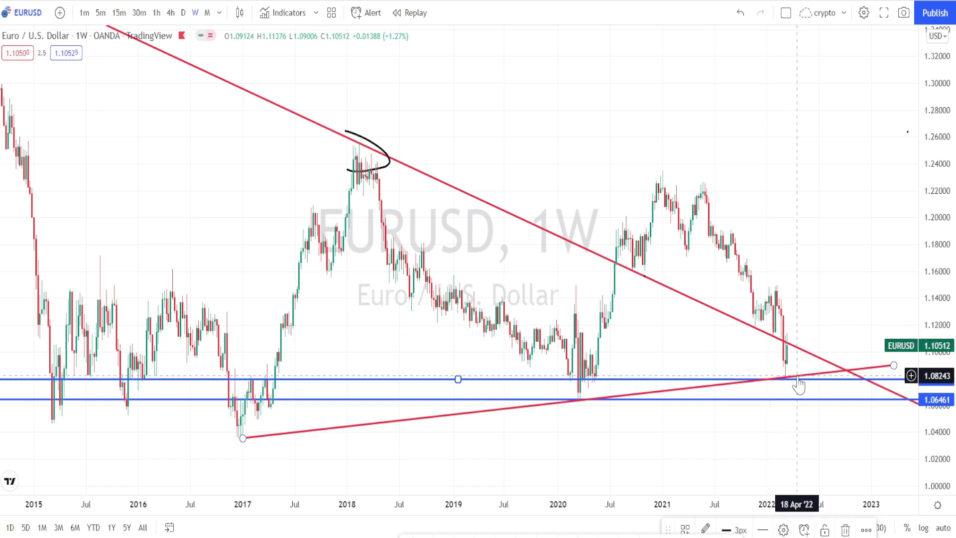
Draw a rectangle zone between the two horizontal lines from 02 Mar '20 to 06 Jun '22.
{"action": "scroll", "coordinate": [285, 381], "scroll_direction": "up", "scroll_amount": 3}
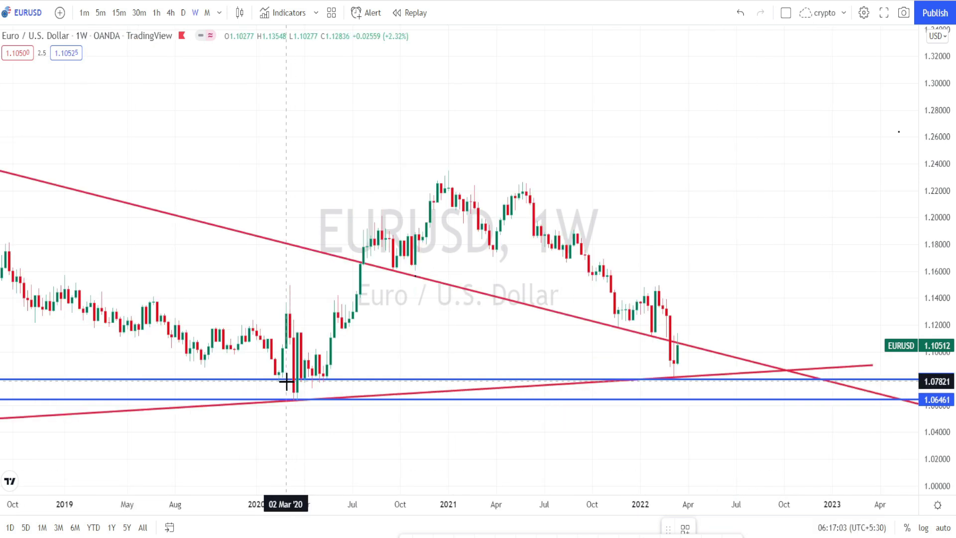
{"action": "mouse_move", "coordinate": [286, 381]}
{"action": "left_mouse_down"}
{"action": "mouse_move", "coordinate": [704, 411]}
{"action": "mouse_move", "coordinate": [722, 400]}
{"action": "left_mouse_up"}
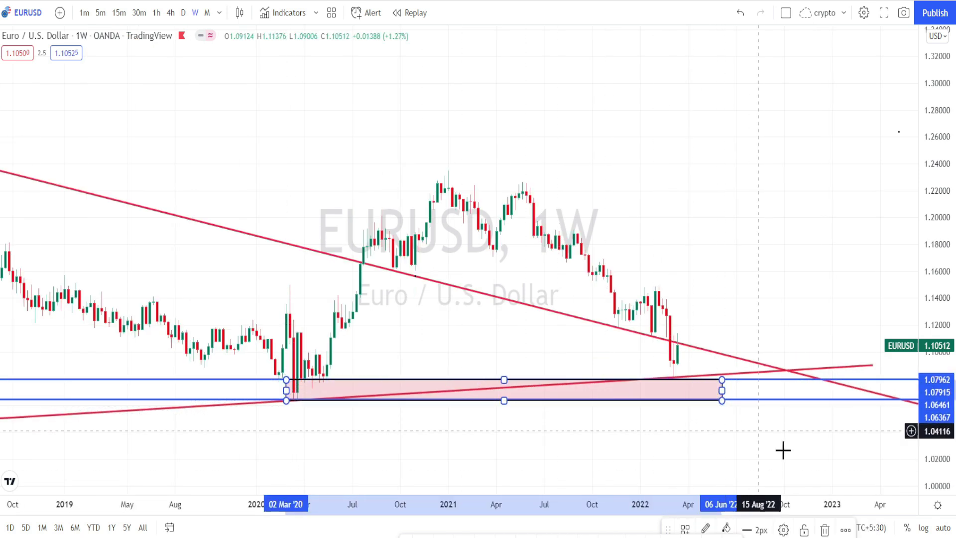
{"action": "left_click", "coordinate": [783, 448]}
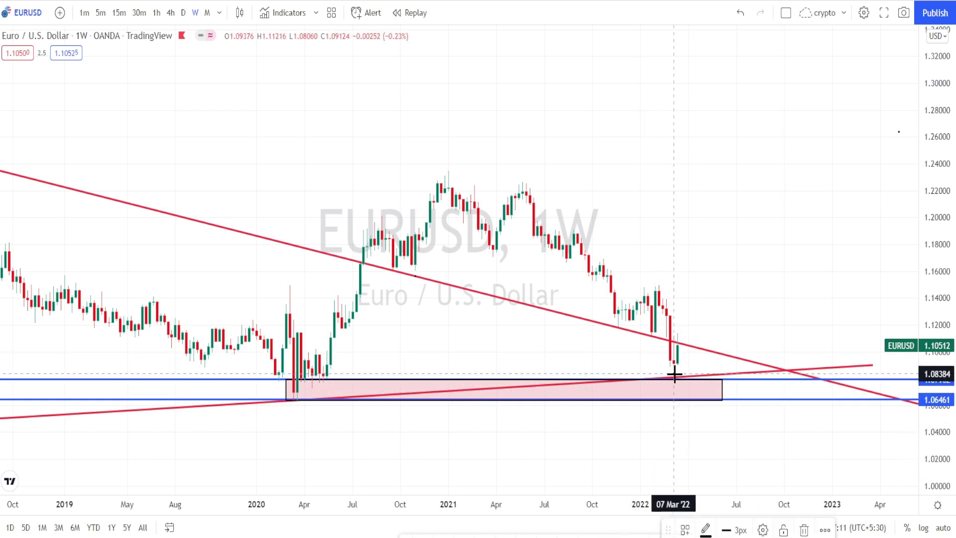
Annotate the rectangle zone with brush circles and a downward arrow, and trace the 2020 rise from it and the decline back into it.
{"action": "mouse_move", "coordinate": [675, 373]}
{"action": "left_mouse_down"}
{"action": "mouse_move", "coordinate": [682, 444]}
{"action": "mouse_move", "coordinate": [696, 411]}
{"action": "left_mouse_up"}
{"action": "mouse_move", "coordinate": [288, 369]}
{"action": "left_mouse_down"}
{"action": "mouse_move", "coordinate": [308, 369]}
{"action": "mouse_move", "coordinate": [303, 376]}
{"action": "left_mouse_up"}
{"action": "mouse_move", "coordinate": [610, 383]}
{"action": "left_mouse_down"}
{"action": "mouse_move", "coordinate": [650, 387]}
{"action": "mouse_move", "coordinate": [626, 396]}
{"action": "mouse_move", "coordinate": [645, 380]}
{"action": "mouse_move", "coordinate": [700, 381]}
{"action": "left_mouse_up"}
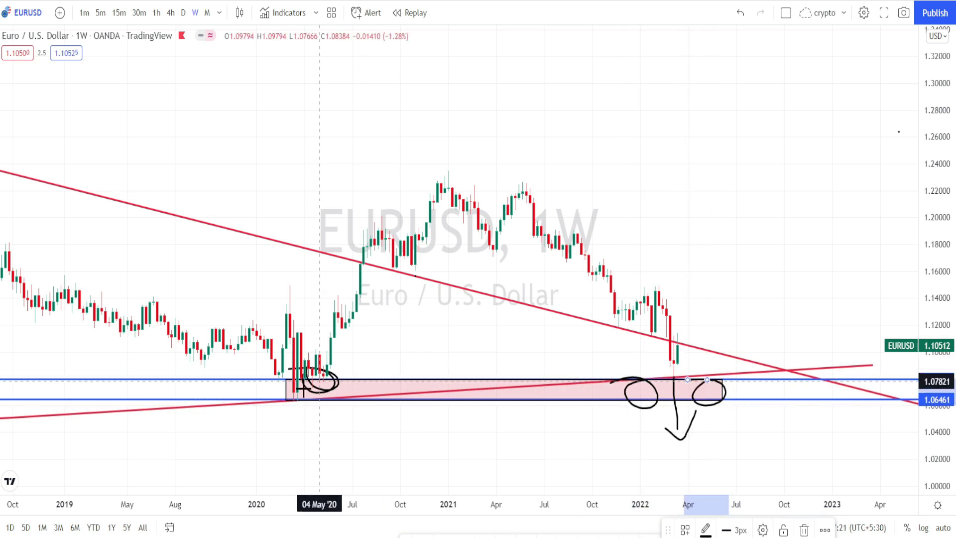
{"action": "mouse_move", "coordinate": [319, 390]}
{"action": "left_mouse_down"}
{"action": "mouse_move", "coordinate": [410, 256]}
{"action": "mouse_move", "coordinate": [395, 263]}
{"action": "mouse_move", "coordinate": [409, 257]}
{"action": "left_mouse_up"}
{"action": "left_click_drag", "start_coordinate": [402, 261], "coordinate": [415, 287]}
{"action": "mouse_move", "coordinate": [587, 200]}
{"action": "left_mouse_down"}
{"action": "mouse_move", "coordinate": [704, 410]}
{"action": "mouse_move", "coordinate": [708, 372]}
{"action": "left_mouse_up"}
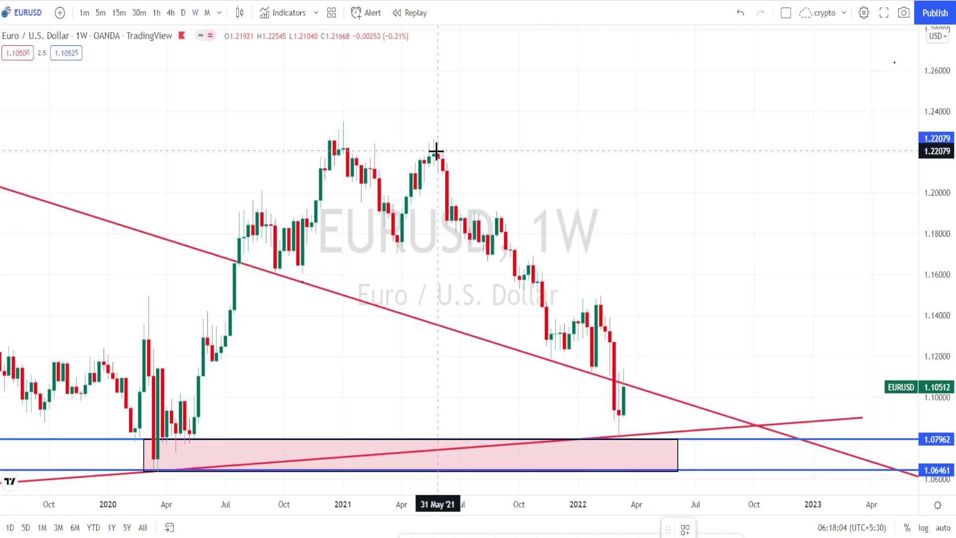
Draw a descending parallel channel around the decline, its upper edge running from 31 May '21 at about 1.22079 to 17 Oct '22 at about 1.07372.
{"action": "mouse_move", "coordinate": [437, 151]}
{"action": "left_mouse_down"}
{"action": "mouse_move", "coordinate": [557, 239]}
{"action": "mouse_move", "coordinate": [687, 358]}
{"action": "mouse_move", "coordinate": [755, 429]}
{"action": "mouse_move", "coordinate": [763, 450]}
{"action": "left_mouse_up"}
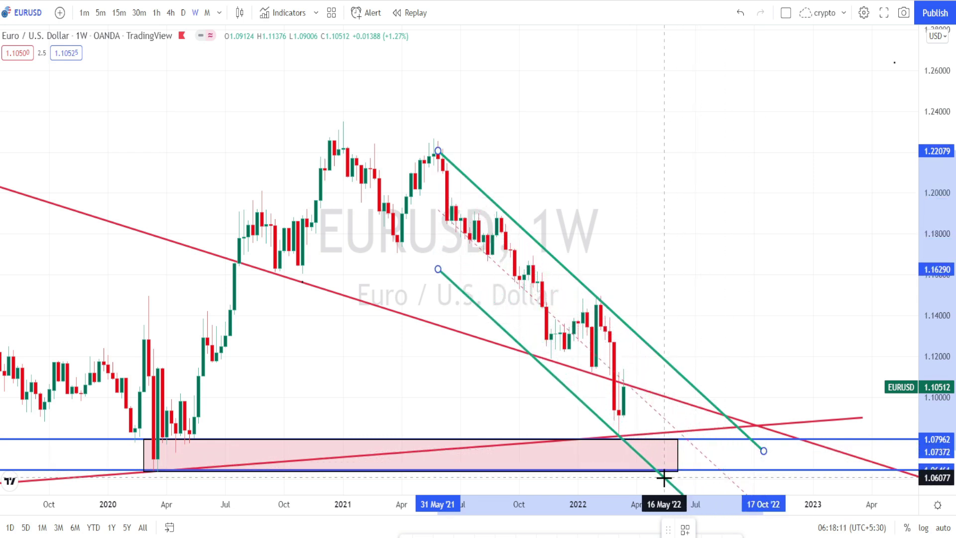
{"action": "left_click", "coordinate": [662, 479]}
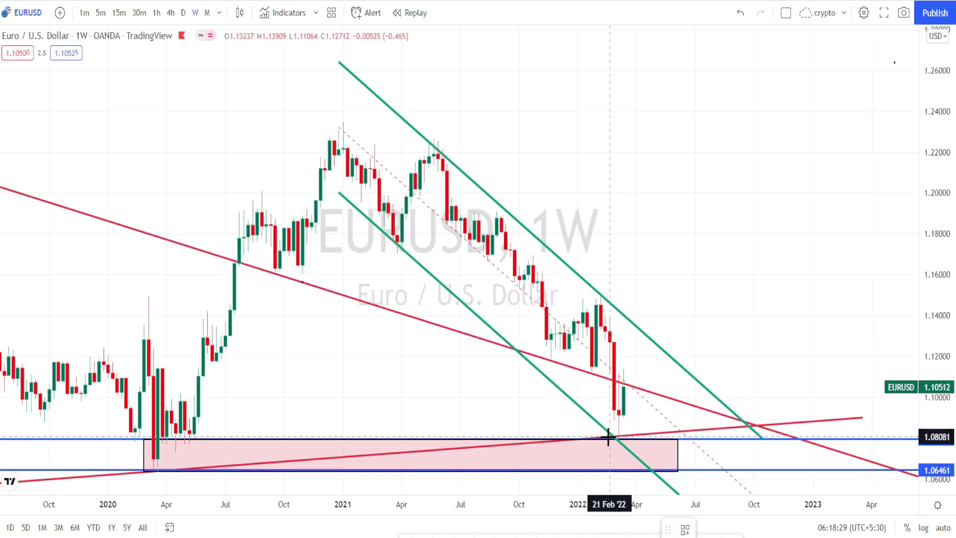
Brush circles at the channel's lower edge and over the rectangle zone, with an upward arrow from the early 2022 low to the descending trend line.
{"action": "mouse_move", "coordinate": [613, 431]}
{"action": "left_mouse_down"}
{"action": "mouse_move", "coordinate": [622, 441]}
{"action": "mouse_move", "coordinate": [605, 438]}
{"action": "mouse_move", "coordinate": [609, 425]}
{"action": "mouse_move", "coordinate": [619, 439]}
{"action": "mouse_move", "coordinate": [637, 385]}
{"action": "mouse_move", "coordinate": [646, 401]}
{"action": "left_mouse_up"}
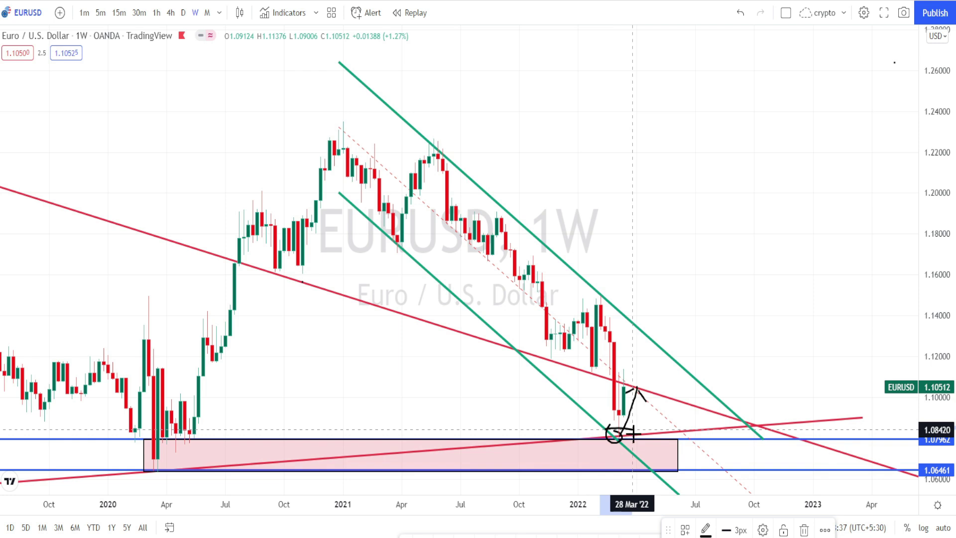
{"action": "mouse_move", "coordinate": [633, 435]}
{"action": "left_mouse_down"}
{"action": "mouse_move", "coordinate": [642, 476]}
{"action": "mouse_move", "coordinate": [608, 461]}
{"action": "mouse_move", "coordinate": [614, 431]}
{"action": "left_mouse_up"}
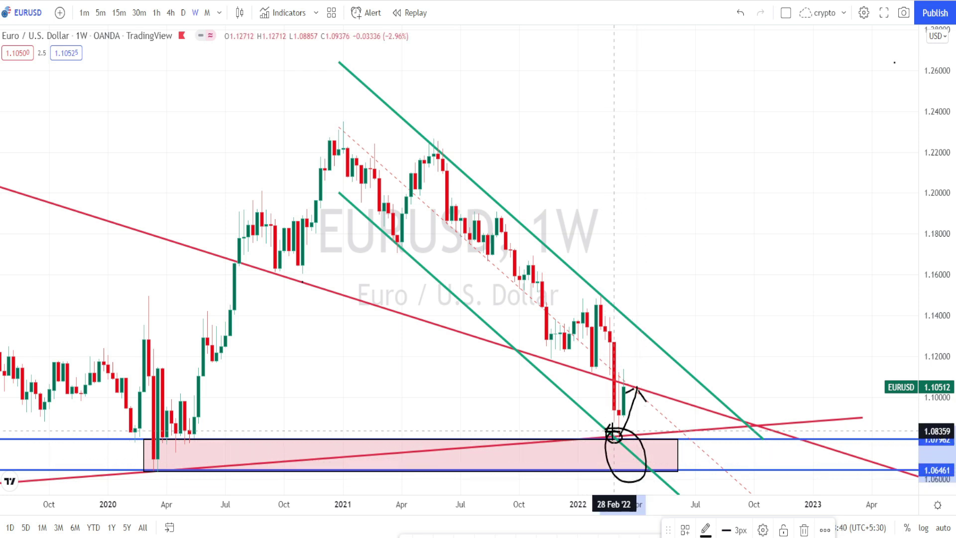
{"action": "mouse_move", "coordinate": [563, 386]}
{"action": "left_mouse_down"}
{"action": "mouse_move", "coordinate": [570, 393]}
{"action": "mouse_move", "coordinate": [557, 400]}
{"action": "left_mouse_up"}
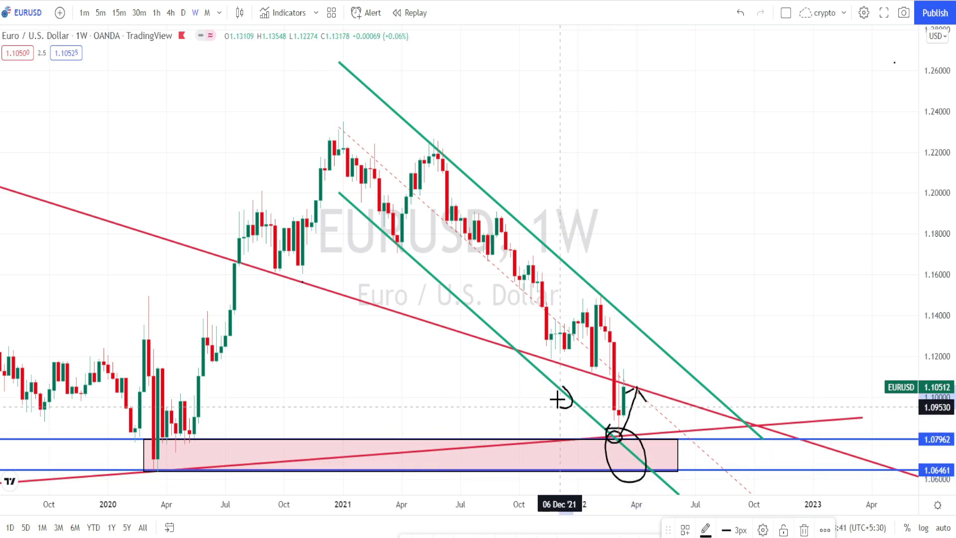
{"action": "left_click_drag", "start_coordinate": [533, 359], "coordinate": [527, 372]}
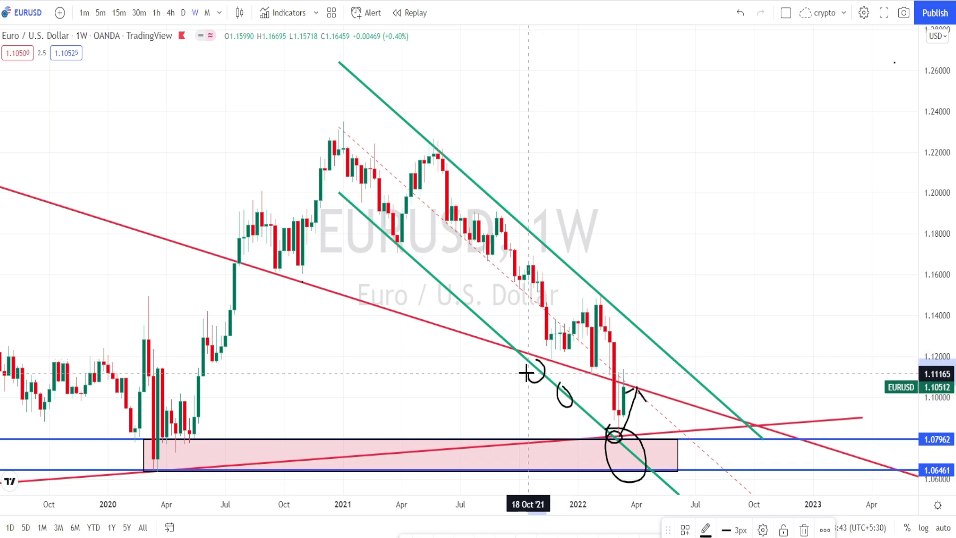
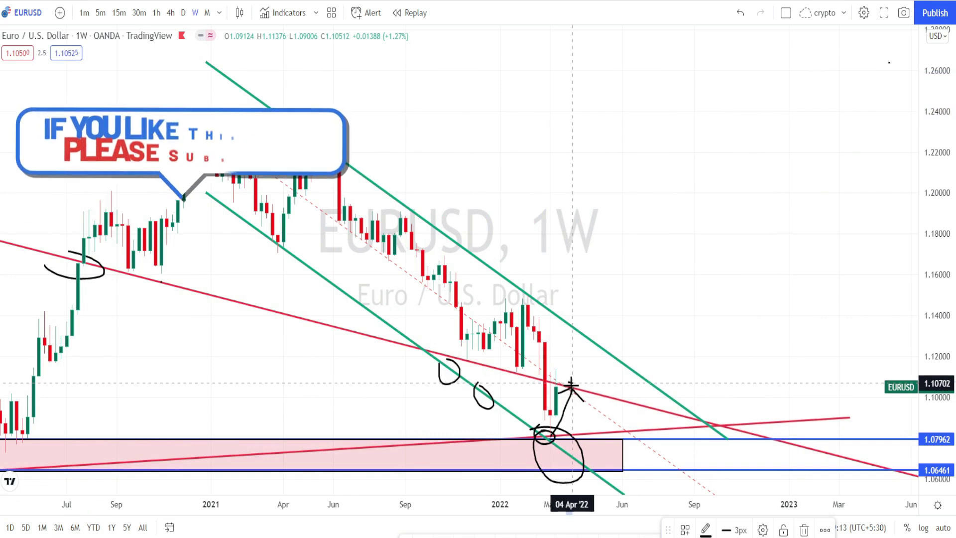
Brush an arrow from the descending trend line toward the channel's upper edge, then circle the March 2021 low with an arrow up to that edge.
{"action": "mouse_move", "coordinate": [572, 391]}
{"action": "left_mouse_down"}
{"action": "mouse_move", "coordinate": [615, 329]}
{"action": "mouse_move", "coordinate": [623, 349]}
{"action": "left_mouse_up"}
{"action": "left_click_drag", "start_coordinate": [572, 389], "coordinate": [573, 393]}
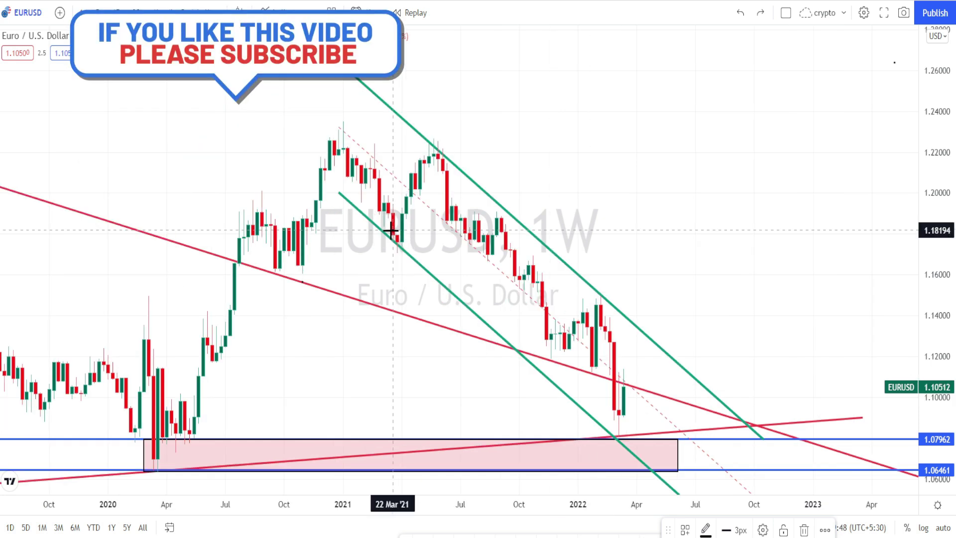
{"action": "mouse_move", "coordinate": [396, 230]}
{"action": "left_mouse_down"}
{"action": "mouse_move", "coordinate": [410, 241]}
{"action": "mouse_move", "coordinate": [399, 257]}
{"action": "mouse_move", "coordinate": [391, 236]}
{"action": "left_mouse_up"}
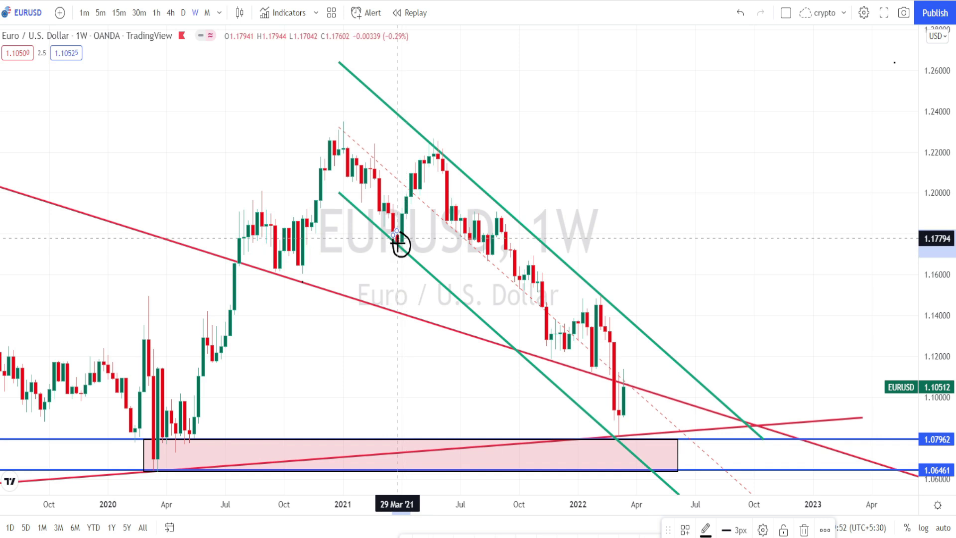
{"action": "mouse_move", "coordinate": [400, 244]}
{"action": "left_mouse_down"}
{"action": "mouse_move", "coordinate": [448, 155]}
{"action": "mouse_move", "coordinate": [432, 160]}
{"action": "mouse_move", "coordinate": [446, 165]}
{"action": "mouse_move", "coordinate": [456, 197]}
{"action": "left_mouse_up"}
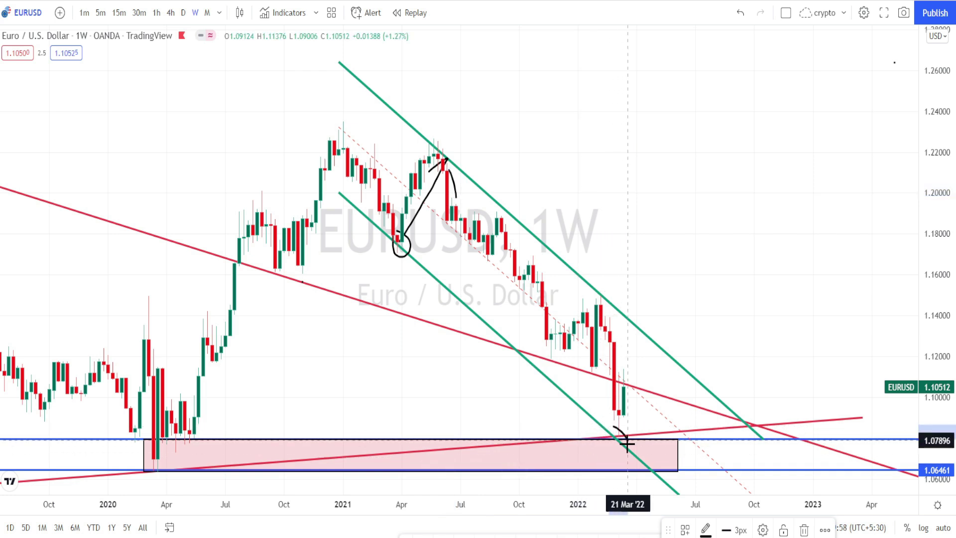
Brush a circle at the early 2022 low, arrows up to the descending trend line and channel's upper edge, and a downward arrow above the channel.
{"action": "mouse_move", "coordinate": [615, 451]}
{"action": "left_mouse_down"}
{"action": "mouse_move", "coordinate": [610, 431]}
{"action": "mouse_move", "coordinate": [640, 386]}
{"action": "mouse_move", "coordinate": [634, 378]}
{"action": "mouse_move", "coordinate": [625, 396]}
{"action": "mouse_move", "coordinate": [614, 379]}
{"action": "left_mouse_up"}
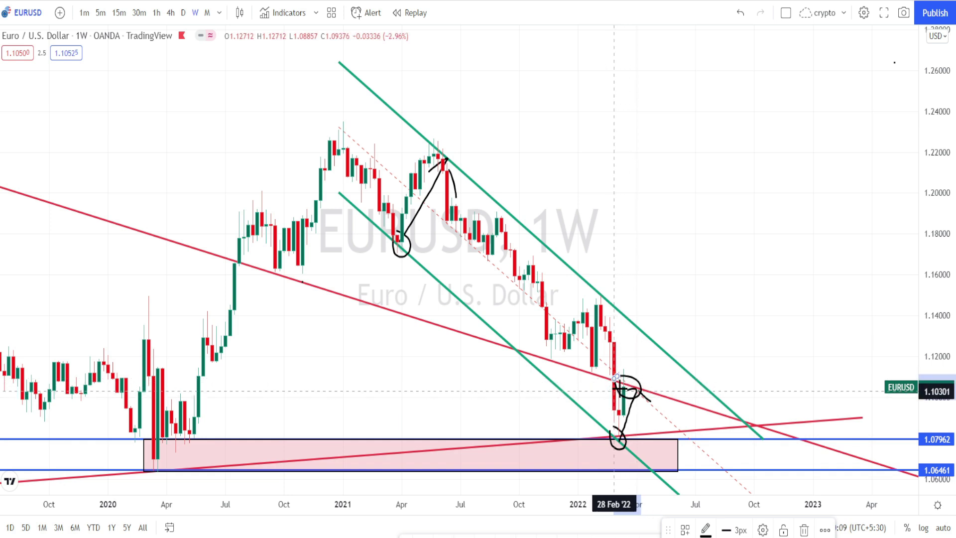
{"action": "left_click_drag", "start_coordinate": [636, 368], "coordinate": [648, 343]}
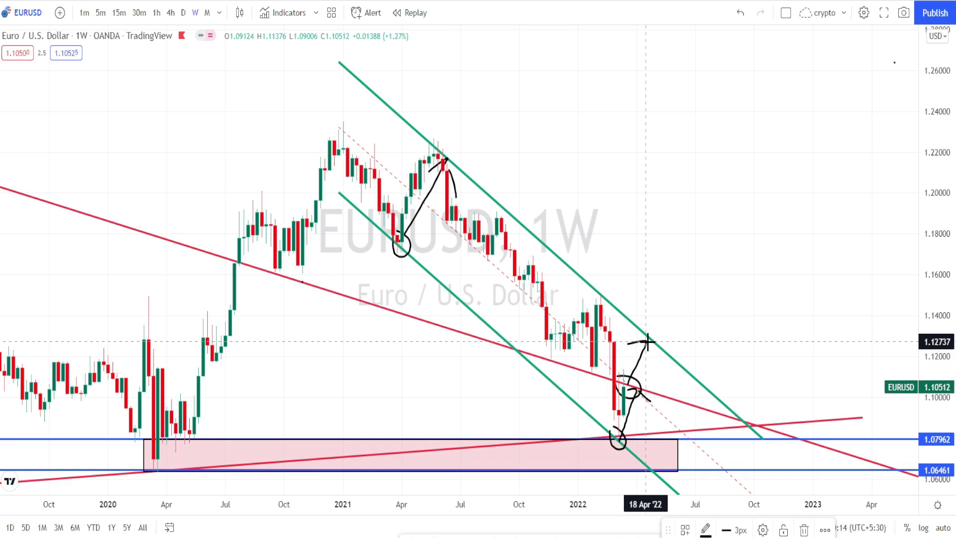
{"action": "mouse_move", "coordinate": [547, 219]}
{"action": "left_mouse_down"}
{"action": "mouse_move", "coordinate": [645, 296]}
{"action": "mouse_move", "coordinate": [614, 294]}
{"action": "left_mouse_up"}
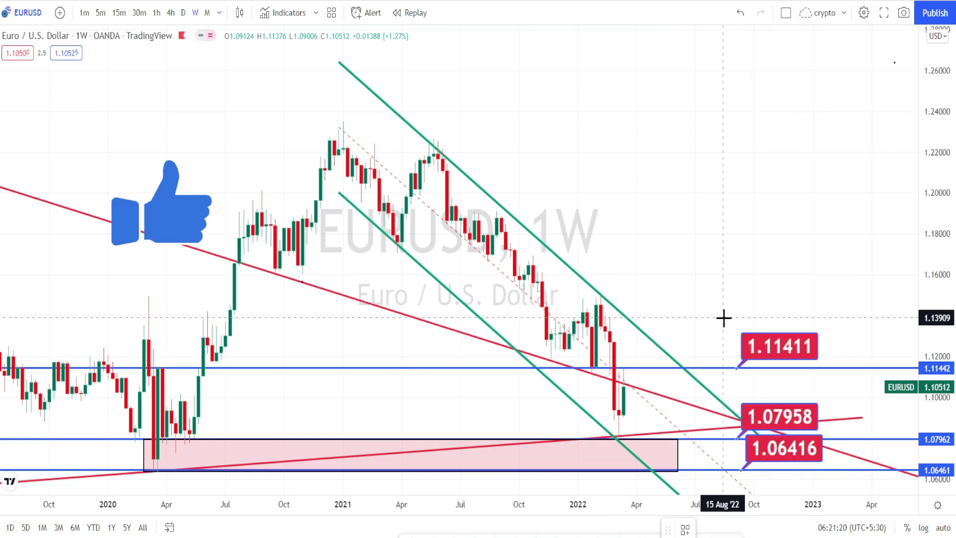
Brush circles around the 1.11411 and 1.07958 price labels and add an upward stroke over the 1.11411 label.
{"action": "mouse_move", "coordinate": [726, 316]}
{"action": "left_mouse_down"}
{"action": "mouse_move", "coordinate": [807, 319]}
{"action": "mouse_move", "coordinate": [808, 364]}
{"action": "mouse_move", "coordinate": [741, 321]}
{"action": "left_mouse_up"}
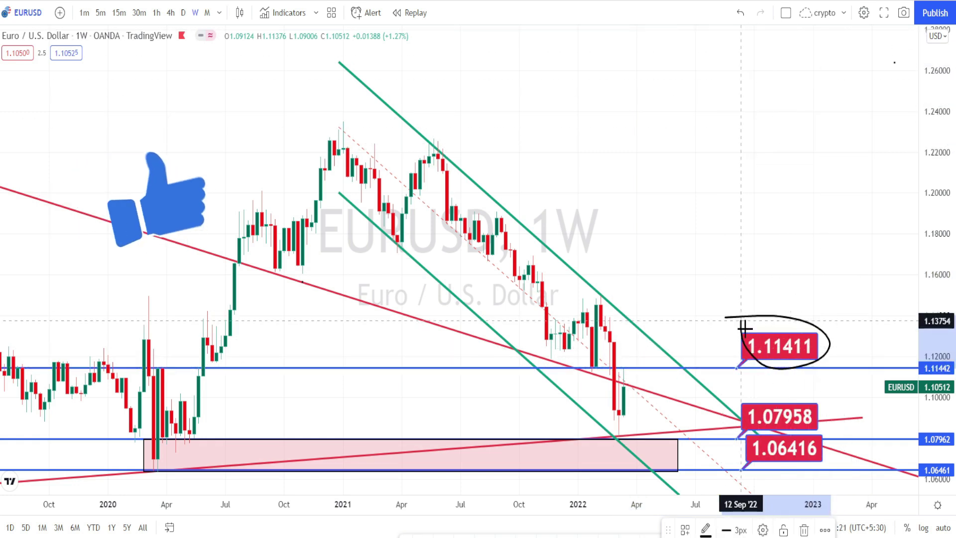
{"action": "mouse_move", "coordinate": [753, 395]}
{"action": "left_mouse_down"}
{"action": "mouse_move", "coordinate": [800, 391]}
{"action": "mouse_move", "coordinate": [754, 434]}
{"action": "mouse_move", "coordinate": [733, 401]}
{"action": "left_mouse_up"}
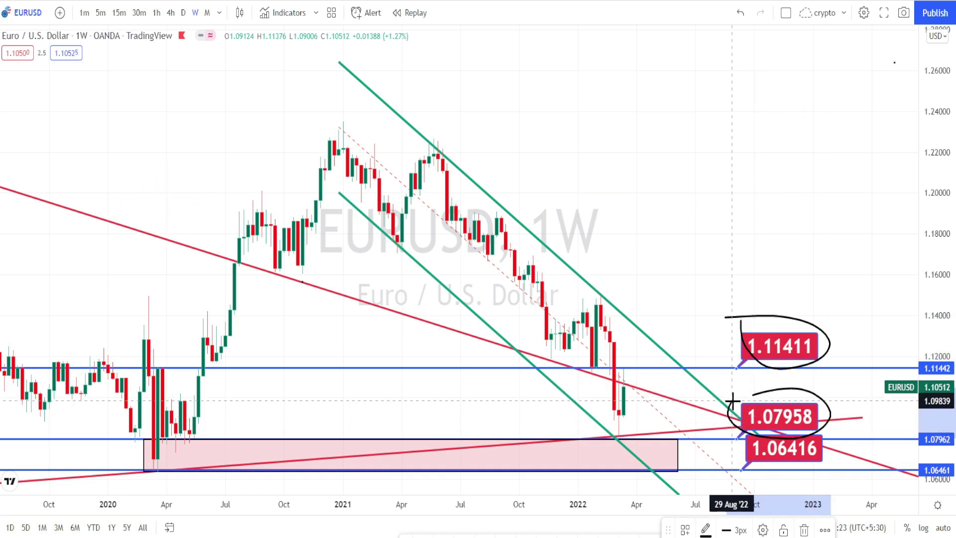
{"action": "left_click_drag", "start_coordinate": [742, 350], "coordinate": [809, 298]}
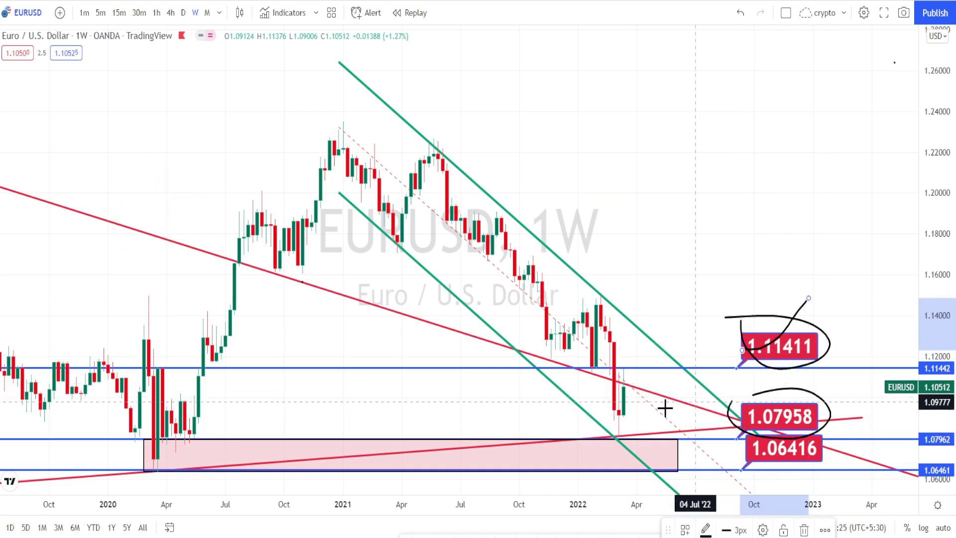
Brush a small curve at the 1.11442 line beside the latest candles, with an upward arrow and a mark at the channel's upper edge.
{"action": "left_click_drag", "start_coordinate": [632, 361], "coordinate": [619, 361]}
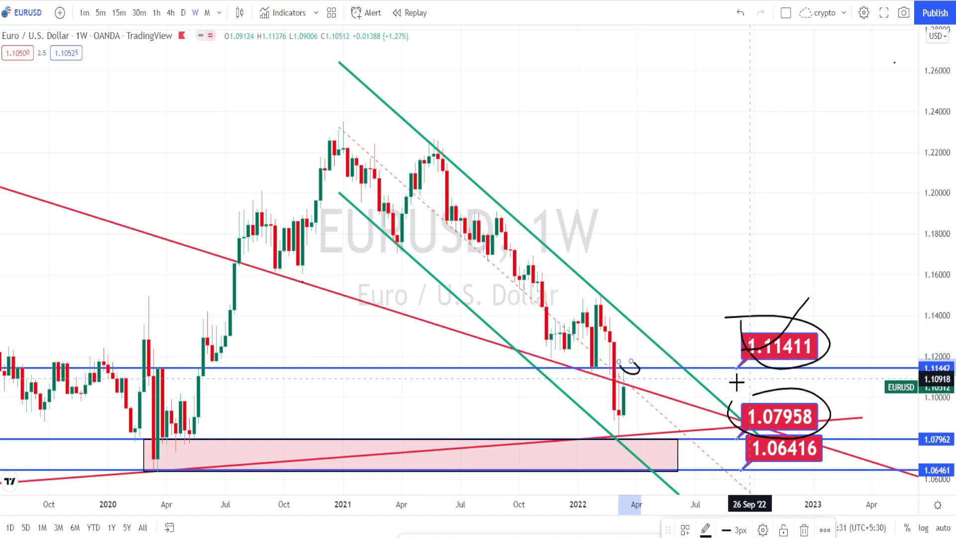
{"action": "mouse_move", "coordinate": [626, 370]}
{"action": "left_mouse_down"}
{"action": "mouse_move", "coordinate": [647, 340]}
{"action": "mouse_move", "coordinate": [651, 367]}
{"action": "left_mouse_up"}
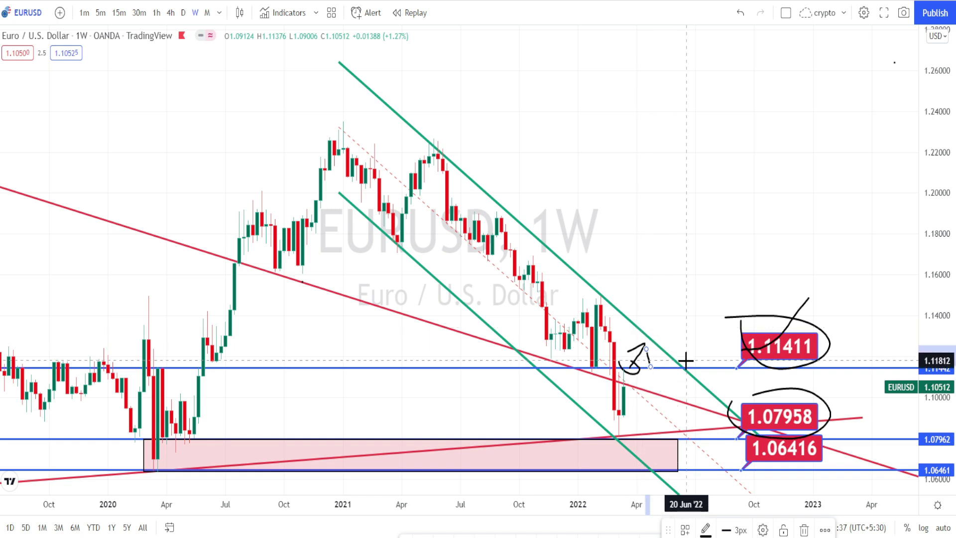
{"action": "mouse_move", "coordinate": [634, 312]}
{"action": "left_mouse_down"}
{"action": "mouse_move", "coordinate": [687, 344]}
{"action": "mouse_move", "coordinate": [656, 347]}
{"action": "left_mouse_up"}
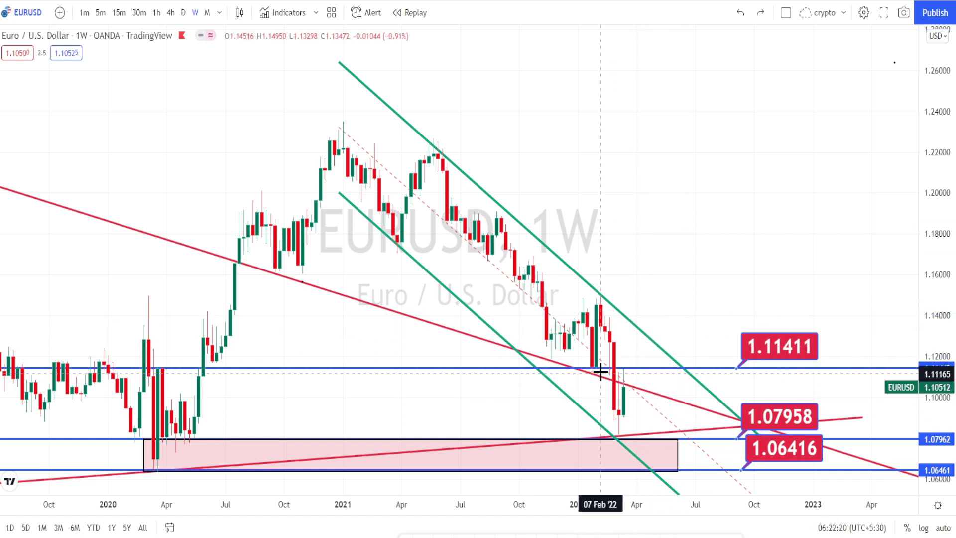
Circle the 2022 range between the 1.11442 line and the rectangle zone, and brush over the similar early 2020 range with an arrow along its rise.
{"action": "mouse_move", "coordinate": [624, 367]}
{"action": "left_mouse_down"}
{"action": "mouse_move", "coordinate": [685, 420]}
{"action": "mouse_move", "coordinate": [679, 474]}
{"action": "mouse_move", "coordinate": [619, 482]}
{"action": "mouse_move", "coordinate": [592, 416]}
{"action": "mouse_move", "coordinate": [606, 370]}
{"action": "left_mouse_up"}
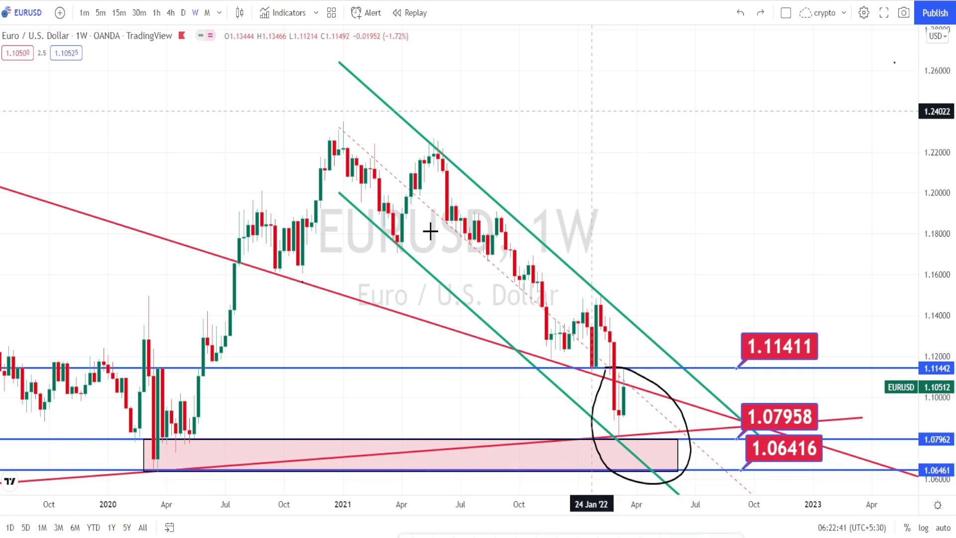
{"action": "mouse_move", "coordinate": [160, 371]}
{"action": "left_mouse_down"}
{"action": "mouse_move", "coordinate": [186, 394]}
{"action": "mouse_move", "coordinate": [192, 432]}
{"action": "mouse_move", "coordinate": [158, 459]}
{"action": "mouse_move", "coordinate": [132, 393]}
{"action": "mouse_move", "coordinate": [124, 461]}
{"action": "mouse_move", "coordinate": [131, 393]}
{"action": "mouse_move", "coordinate": [155, 459]}
{"action": "mouse_move", "coordinate": [170, 377]}
{"action": "left_mouse_up"}
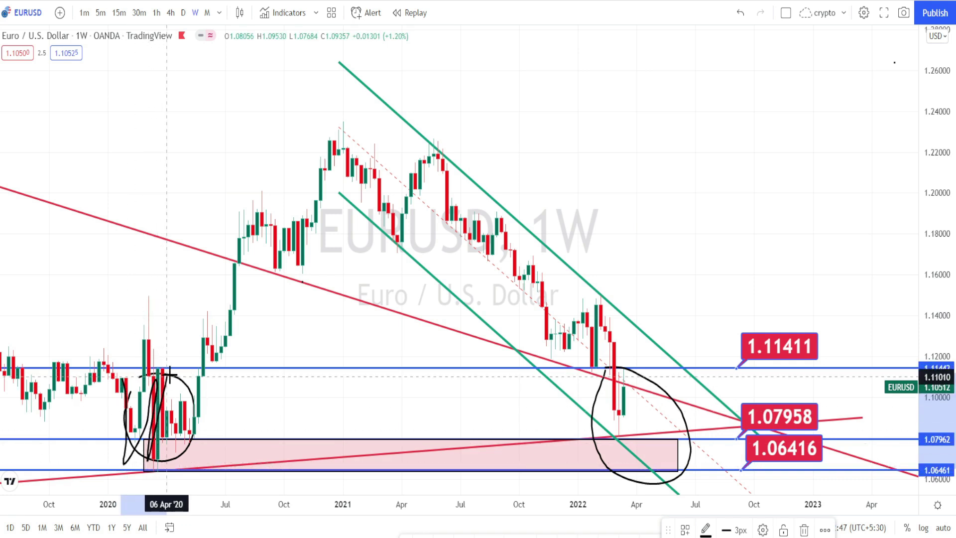
{"action": "mouse_move", "coordinate": [200, 441]}
{"action": "left_mouse_down"}
{"action": "mouse_move", "coordinate": [250, 273]}
{"action": "mouse_move", "coordinate": [213, 300]}
{"action": "mouse_move", "coordinate": [252, 294]}
{"action": "mouse_move", "coordinate": [261, 330]}
{"action": "left_mouse_up"}
{"action": "mouse_move", "coordinate": [159, 403]}
{"action": "left_mouse_down"}
{"action": "mouse_move", "coordinate": [202, 423]}
{"action": "mouse_move", "coordinate": [165, 461]}
{"action": "mouse_move", "coordinate": [180, 389]}
{"action": "mouse_move", "coordinate": [219, 430]}
{"action": "mouse_move", "coordinate": [194, 428]}
{"action": "left_mouse_up"}
{"action": "key", "text": "ctrl+z"}
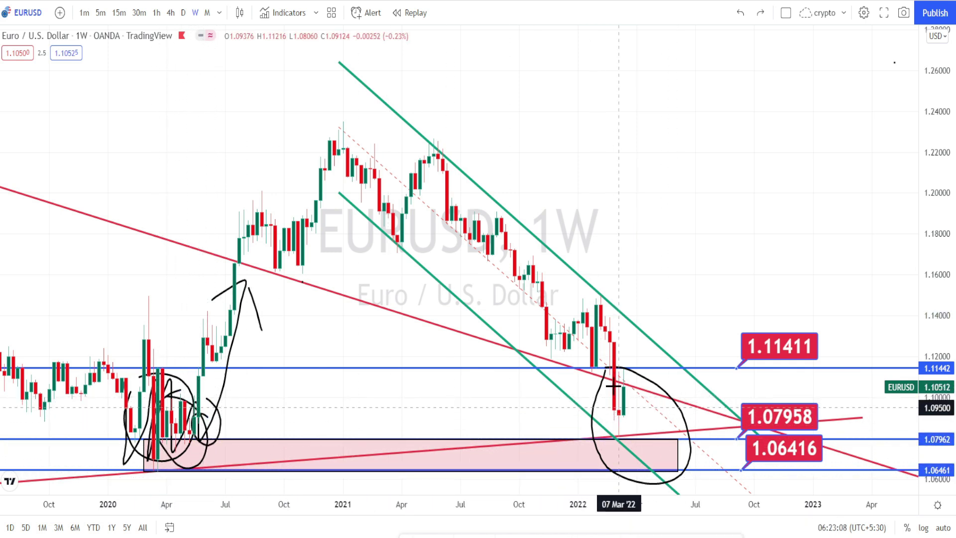
Brush a second circle and a sideways zigzag in the 2022 range, with arrows projecting a rise, and circle the 1.06416 label.
{"action": "mouse_move", "coordinate": [662, 391]}
{"action": "left_mouse_down"}
{"action": "mouse_move", "coordinate": [650, 481]}
{"action": "mouse_move", "coordinate": [609, 396]}
{"action": "mouse_move", "coordinate": [706, 292]}
{"action": "mouse_move", "coordinate": [668, 312]}
{"action": "mouse_move", "coordinate": [711, 290]}
{"action": "mouse_move", "coordinate": [727, 335]}
{"action": "left_mouse_up"}
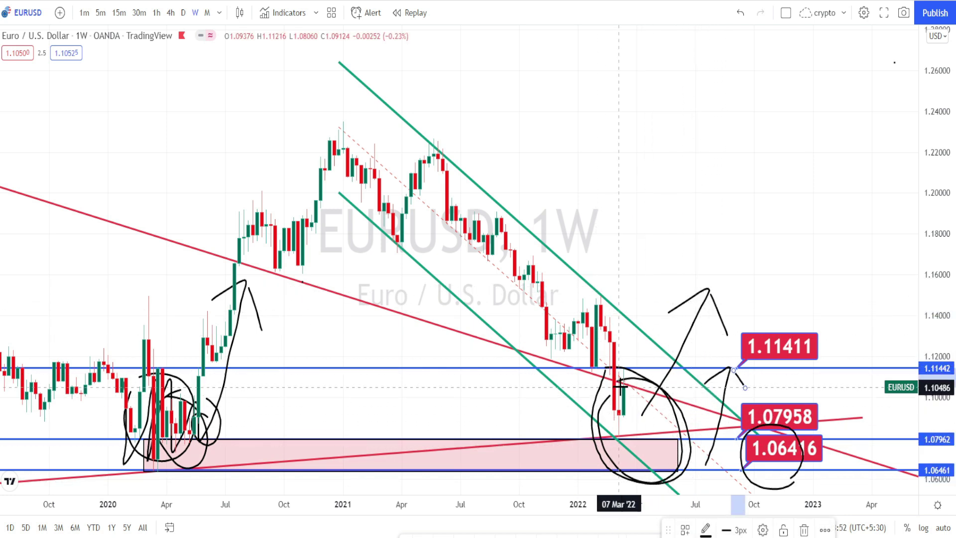
{"action": "mouse_move", "coordinate": [622, 381]}
{"action": "left_mouse_down"}
{"action": "mouse_move", "coordinate": [633, 422]}
{"action": "mouse_move", "coordinate": [641, 373]}
{"action": "left_mouse_up"}
{"action": "mouse_move", "coordinate": [654, 435]}
{"action": "left_mouse_down"}
{"action": "mouse_move", "coordinate": [665, 382]}
{"action": "mouse_move", "coordinate": [671, 428]}
{"action": "mouse_move", "coordinate": [701, 381]}
{"action": "left_mouse_up"}
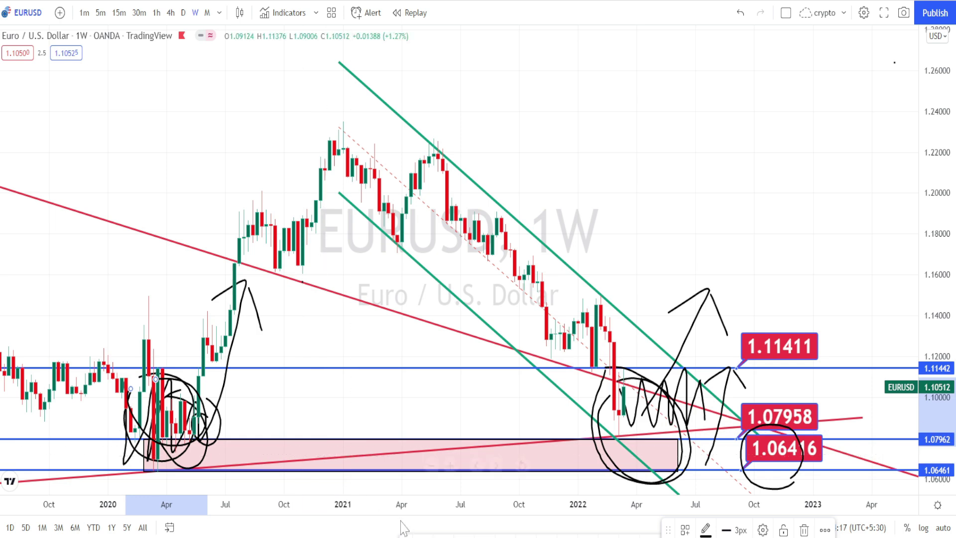
Switch the chart to the 1-hour timeframe and brush circles at points along the blue ascending trend line.
{"action": "left_click", "coordinate": [156, 13]}
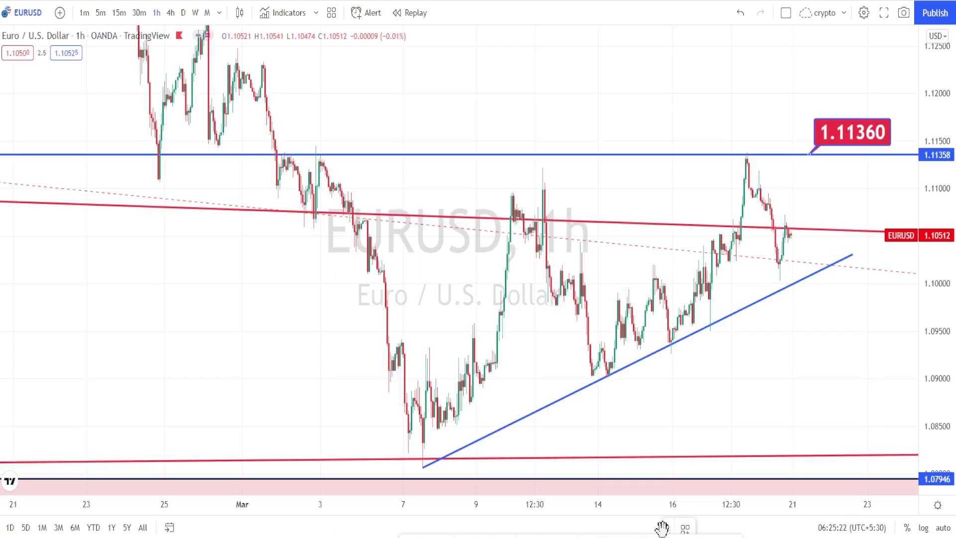
{"action": "mouse_move", "coordinate": [453, 415]}
{"action": "left_mouse_down"}
{"action": "mouse_move", "coordinate": [453, 449]}
{"action": "mouse_move", "coordinate": [457, 434]}
{"action": "left_mouse_up"}
{"action": "left_click_drag", "start_coordinate": [531, 415], "coordinate": [537, 410]}
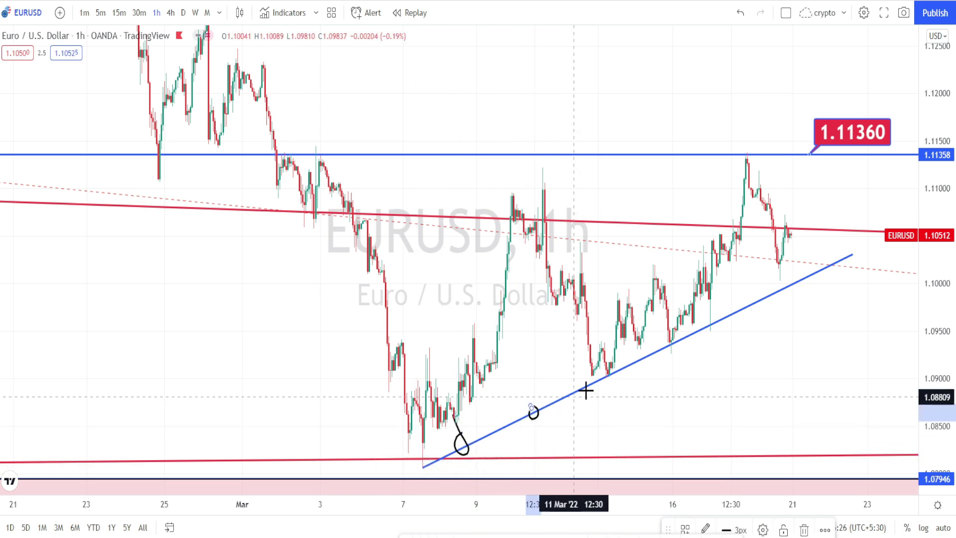
{"action": "left_click_drag", "start_coordinate": [599, 372], "coordinate": [596, 376]}
Trace the swings from the 7 March low, circle points on the descending red trend line with an arrow down from it, and undo the brush annotations.
{"action": "mouse_move", "coordinate": [423, 459]}
{"action": "left_mouse_down"}
{"action": "mouse_move", "coordinate": [493, 324]}
{"action": "mouse_move", "coordinate": [560, 269]}
{"action": "mouse_move", "coordinate": [593, 361]}
{"action": "mouse_move", "coordinate": [659, 312]}
{"action": "mouse_move", "coordinate": [678, 347]}
{"action": "mouse_move", "coordinate": [681, 325]}
{"action": "mouse_move", "coordinate": [735, 233]}
{"action": "mouse_move", "coordinate": [722, 238]}
{"action": "mouse_move", "coordinate": [716, 214]}
{"action": "left_mouse_up"}
{"action": "mouse_move", "coordinate": [604, 213]}
{"action": "left_mouse_down"}
{"action": "mouse_move", "coordinate": [608, 235]}
{"action": "mouse_move", "coordinate": [599, 219]}
{"action": "left_mouse_up"}
{"action": "left_click_drag", "start_coordinate": [469, 209], "coordinate": [464, 216]}
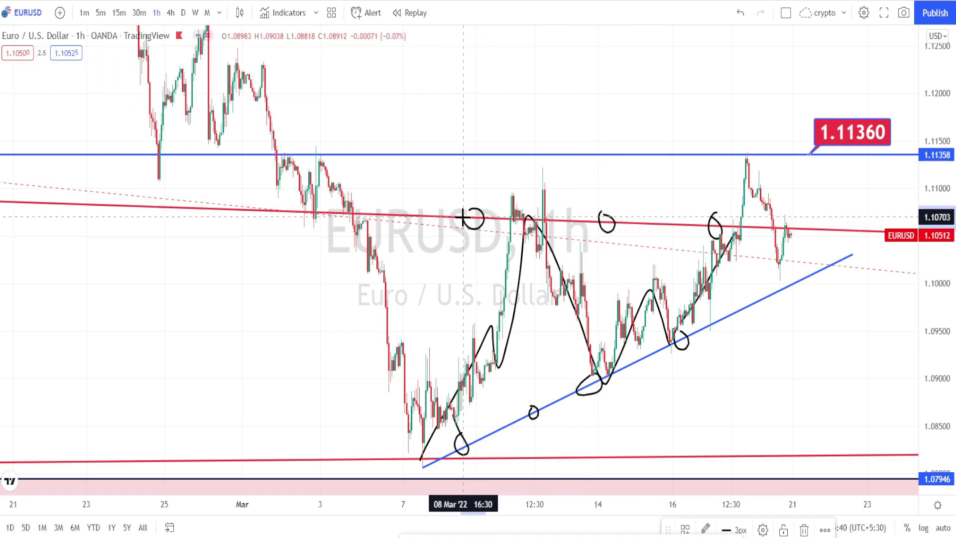
{"action": "mouse_move", "coordinate": [514, 197]}
{"action": "left_mouse_down"}
{"action": "mouse_move", "coordinate": [509, 213]}
{"action": "mouse_move", "coordinate": [543, 215]}
{"action": "mouse_move", "coordinate": [624, 358]}
{"action": "left_mouse_up"}
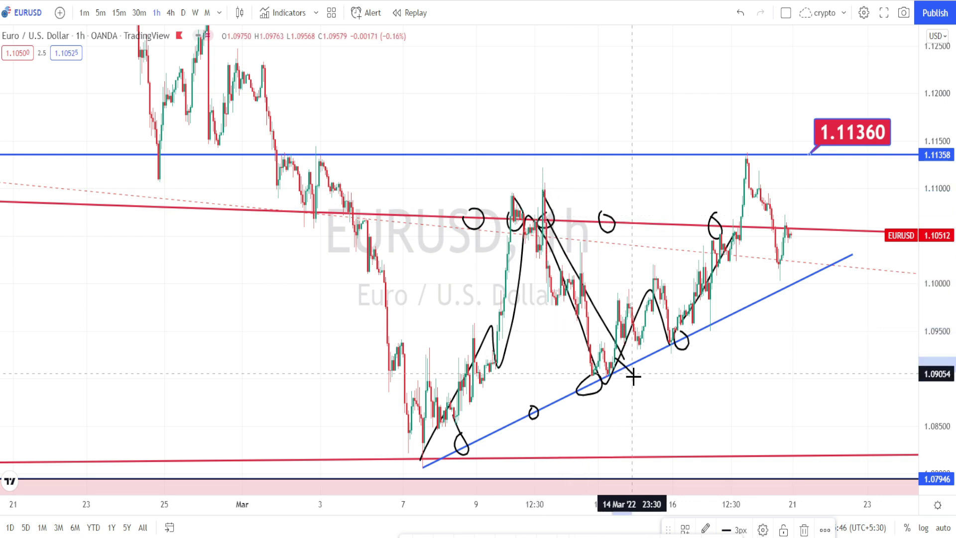
{"action": "left_click", "coordinate": [740, 12]}
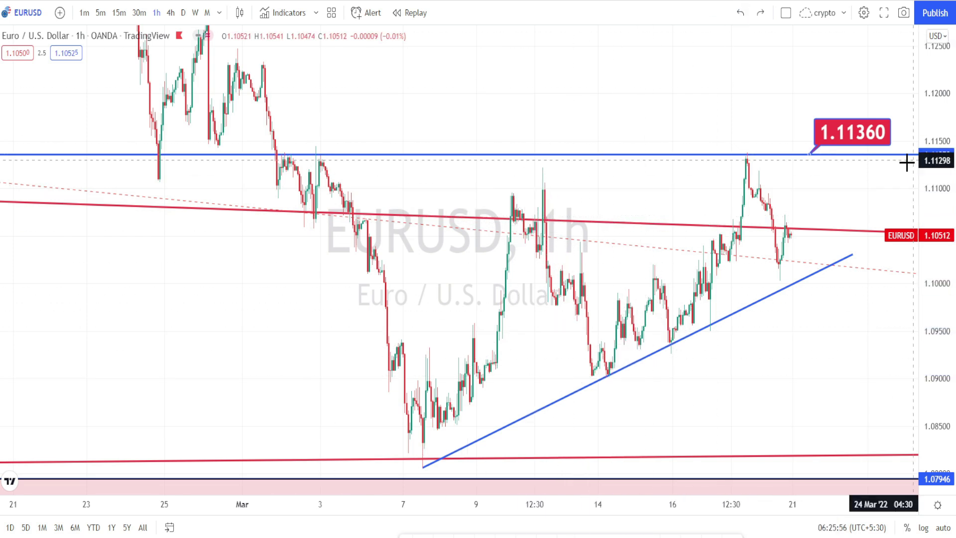
Circle the 1.11360 label and the latest high at the 1.11358 line, and trace the price swings from the 3 March high to the current price.
{"action": "left_click_drag", "start_coordinate": [845, 174], "coordinate": [799, 119]}
{"action": "mouse_move", "coordinate": [840, 173]}
{"action": "left_mouse_down"}
{"action": "mouse_move", "coordinate": [815, 159]}
{"action": "mouse_move", "coordinate": [886, 90]}
{"action": "mouse_move", "coordinate": [892, 149]}
{"action": "mouse_move", "coordinate": [859, 163]}
{"action": "left_mouse_up"}
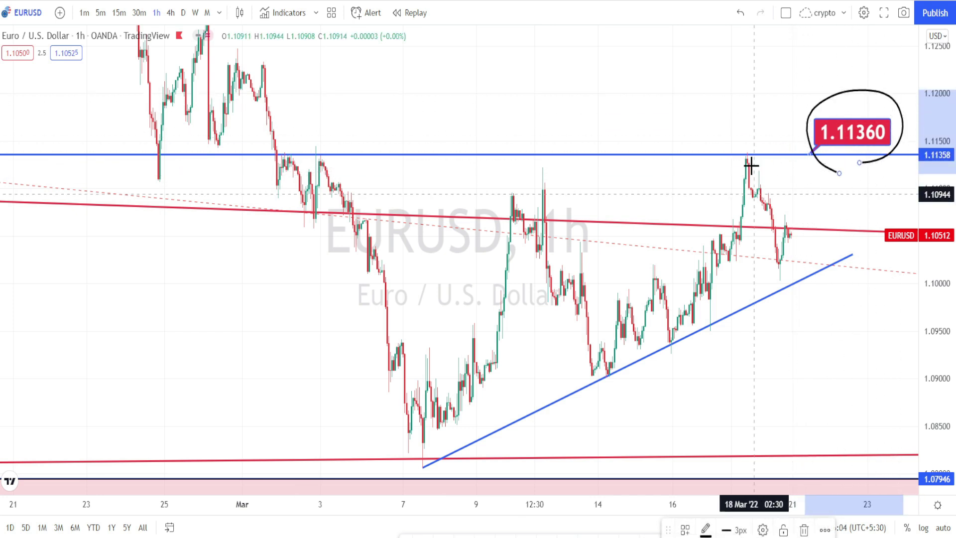
{"action": "mouse_move", "coordinate": [744, 145]}
{"action": "left_mouse_down"}
{"action": "mouse_move", "coordinate": [755, 162]}
{"action": "mouse_move", "coordinate": [746, 135]}
{"action": "left_mouse_up"}
{"action": "mouse_move", "coordinate": [320, 172]}
{"action": "left_mouse_down"}
{"action": "mouse_move", "coordinate": [425, 421]}
{"action": "mouse_move", "coordinate": [489, 292]}
{"action": "mouse_move", "coordinate": [527, 166]}
{"action": "mouse_move", "coordinate": [611, 374]}
{"action": "mouse_move", "coordinate": [661, 173]}
{"action": "mouse_move", "coordinate": [722, 309]}
{"action": "left_mouse_up"}
{"action": "mouse_move", "coordinate": [740, 272]}
{"action": "left_mouse_down"}
{"action": "mouse_move", "coordinate": [751, 160]}
{"action": "mouse_move", "coordinate": [793, 253]}
{"action": "left_mouse_up"}
Brush a breakout arrow and wavy rise above the 1.11358 line, and downward arrows from the current price through the ascending trend line to the support zone.
{"action": "mouse_move", "coordinate": [778, 158]}
{"action": "left_mouse_down"}
{"action": "mouse_move", "coordinate": [772, 108]}
{"action": "mouse_move", "coordinate": [791, 127]}
{"action": "left_mouse_up"}
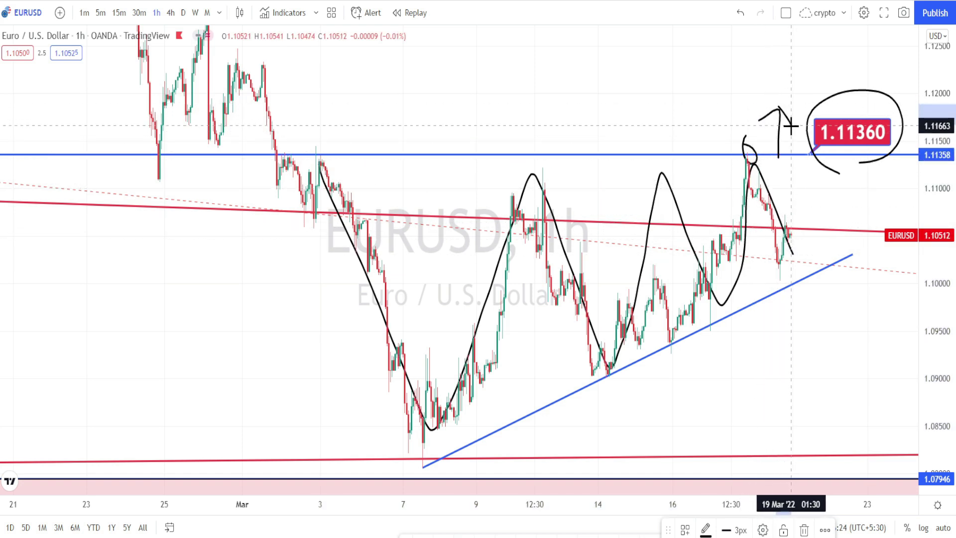
{"action": "left_click_drag", "start_coordinate": [791, 94], "coordinate": [873, 52]}
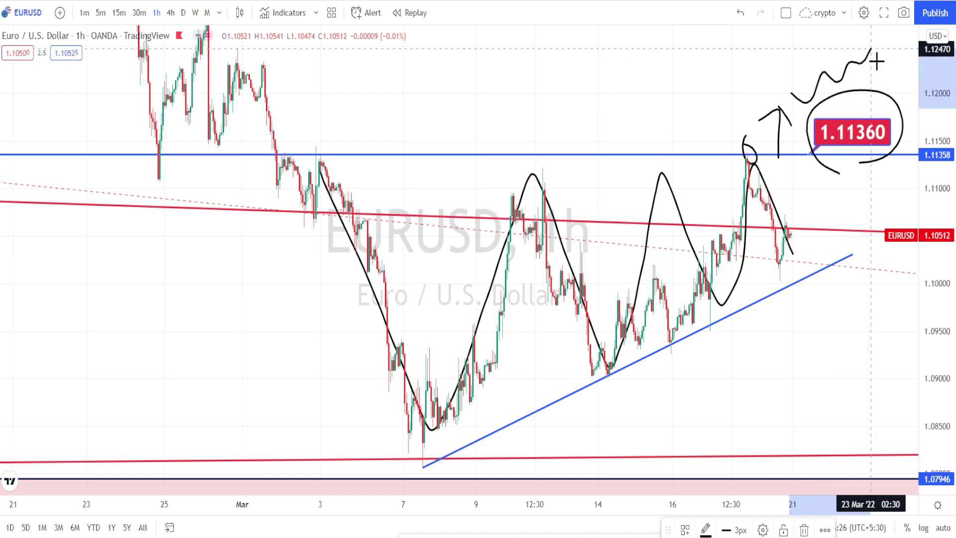
{"action": "mouse_move", "coordinate": [785, 245]}
{"action": "left_mouse_down"}
{"action": "mouse_move", "coordinate": [813, 341]}
{"action": "mouse_move", "coordinate": [830, 311]}
{"action": "left_mouse_up"}
{"action": "left_click_drag", "start_coordinate": [826, 347], "coordinate": [833, 479]}
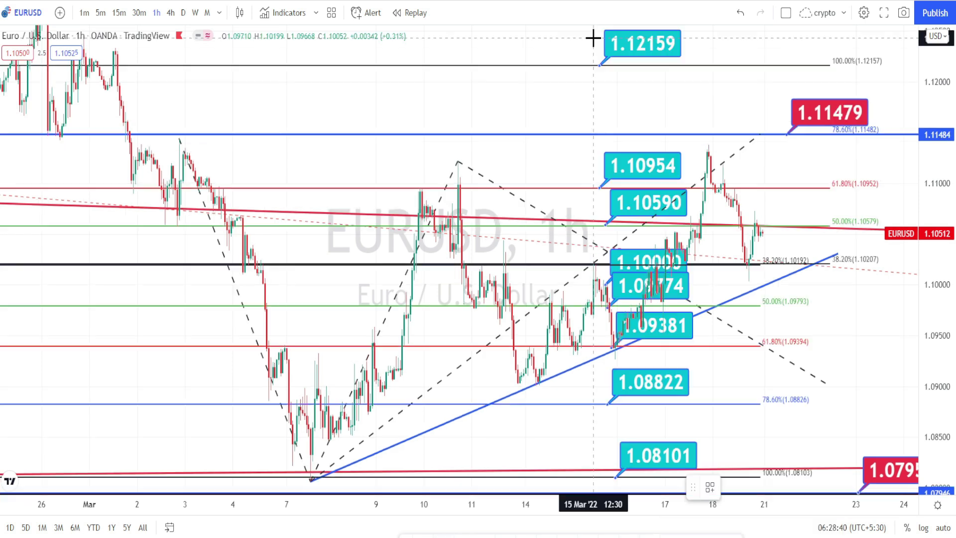
Outline the column of Fibonacci price labels from 1.12159 down to 1.08101 with the brush.
{"action": "left_click_drag", "start_coordinate": [699, 34], "coordinate": [707, 468]}
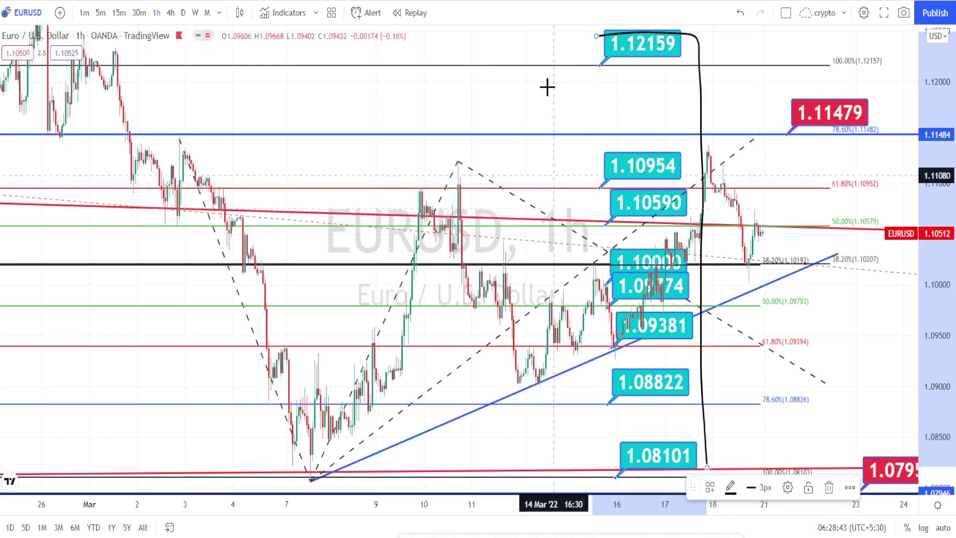
{"action": "left_click_drag", "start_coordinate": [578, 40], "coordinate": [584, 458]}
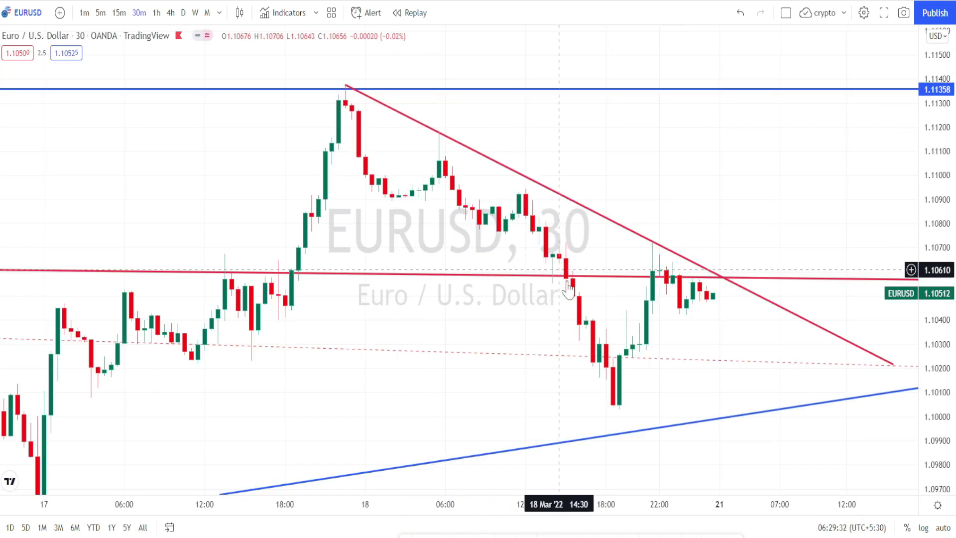
Draw a rising trend line on the 30-minute chart from 17 Mar '22 00:00 at about 1.09568 to 18 Mar '22 08:00 at about 1.11095.
{"action": "scroll", "coordinate": [722, 457], "scroll_direction": "down", "scroll_amount": 3}
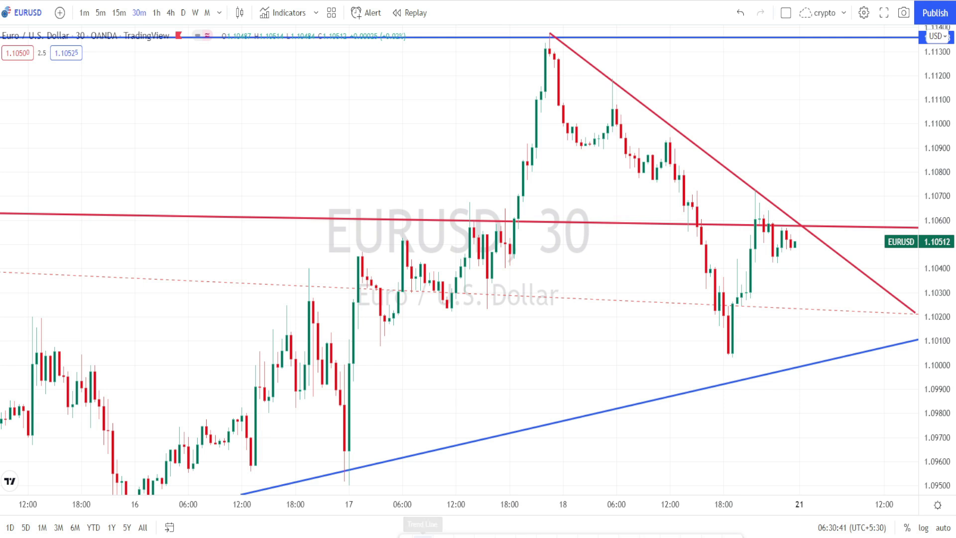
{"action": "left_click", "coordinate": [422, 536]}
{"action": "left_click", "coordinate": [350, 468]}
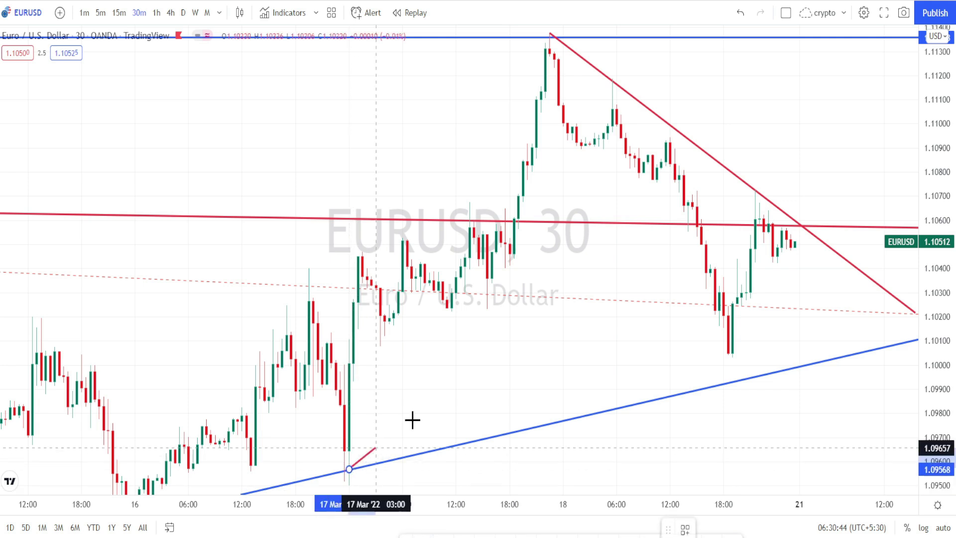
{"action": "left_click", "coordinate": [634, 100]}
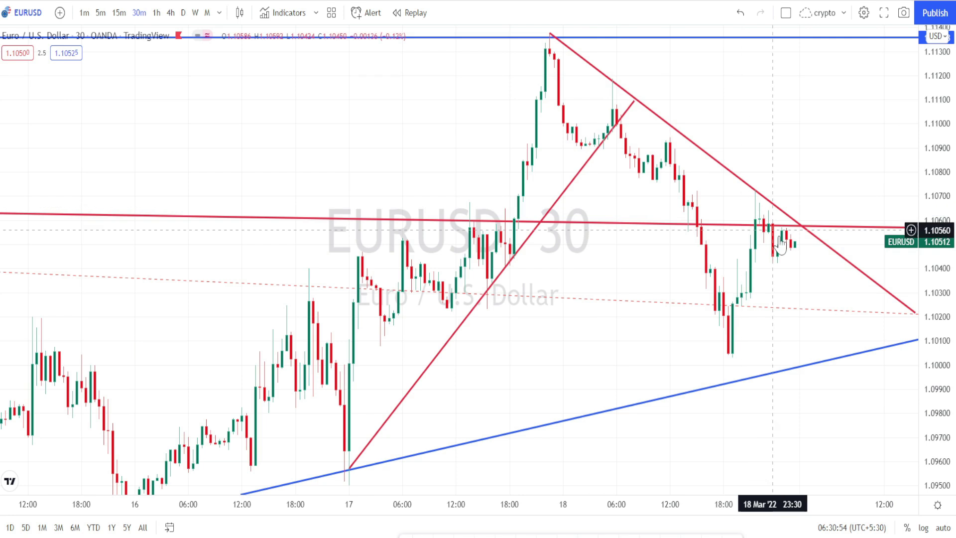
Brush marks along the blue ascending trend line and trace the price from the 17 March low through the 18 March decline.
{"action": "left_click", "coordinate": [498, 433]}
{"action": "mouse_move", "coordinate": [508, 421]}
{"action": "left_mouse_down"}
{"action": "mouse_move", "coordinate": [498, 423]}
{"action": "mouse_move", "coordinate": [509, 419]}
{"action": "left_mouse_up"}
{"action": "mouse_move", "coordinate": [596, 404]}
{"action": "left_mouse_down"}
{"action": "mouse_move", "coordinate": [619, 423]}
{"action": "mouse_move", "coordinate": [604, 403]}
{"action": "left_mouse_up"}
{"action": "left_click_drag", "start_coordinate": [668, 384], "coordinate": [676, 401]}
{"action": "left_click_drag", "start_coordinate": [349, 428], "coordinate": [407, 324]}
{"action": "mouse_move", "coordinate": [442, 268]}
{"action": "left_mouse_down"}
{"action": "mouse_move", "coordinate": [567, 85]}
{"action": "mouse_move", "coordinate": [666, 392]}
{"action": "mouse_move", "coordinate": [739, 267]}
{"action": "mouse_move", "coordinate": [756, 269]}
{"action": "mouse_move", "coordinate": [772, 328]}
{"action": "left_mouse_up"}
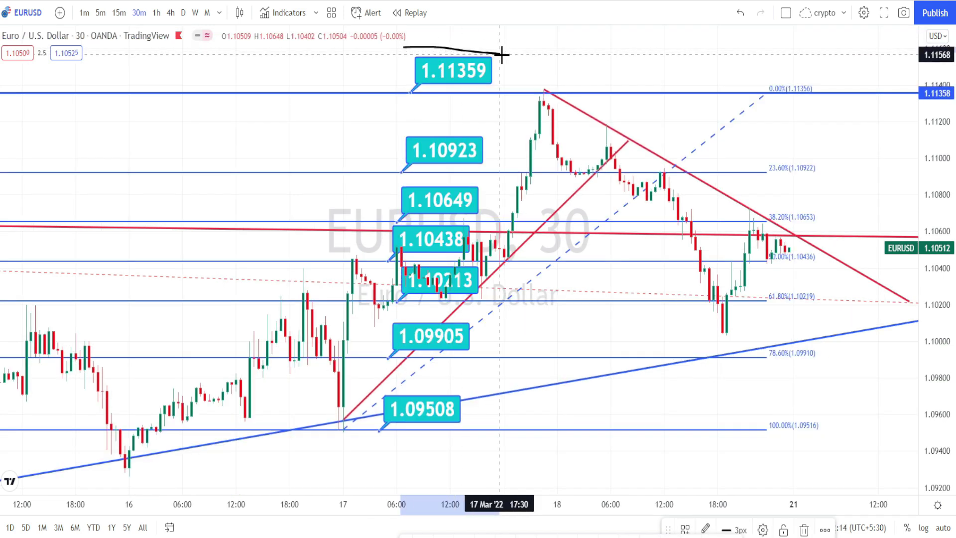
Outline the Fibonacci price labels from 1.11359 to 1.09508, and brush a downward arrow to the blue ascending trend line with circles along that line.
{"action": "mouse_move", "coordinate": [502, 54]}
{"action": "left_mouse_down"}
{"action": "mouse_move", "coordinate": [499, 440]}
{"action": "mouse_move", "coordinate": [375, 443]}
{"action": "mouse_move", "coordinate": [394, 49]}
{"action": "left_mouse_up"}
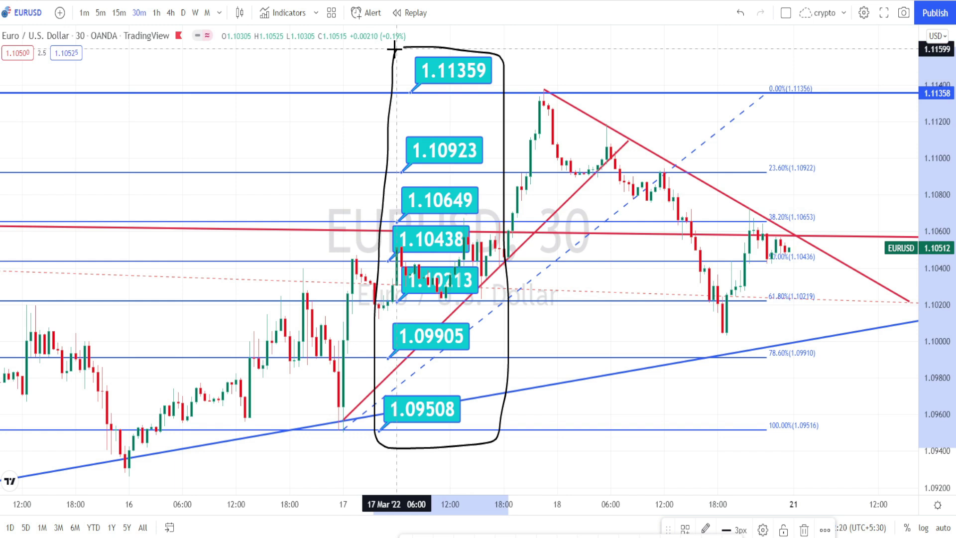
{"action": "left_click", "coordinate": [746, 233]}
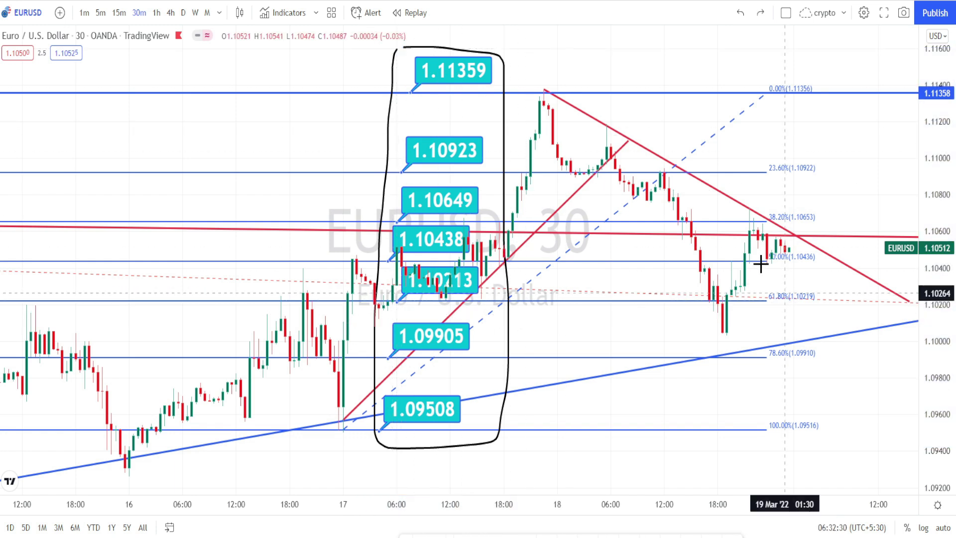
{"action": "mouse_move", "coordinate": [746, 232]}
{"action": "left_mouse_down"}
{"action": "mouse_move", "coordinate": [869, 324]}
{"action": "mouse_move", "coordinate": [819, 337]}
{"action": "mouse_move", "coordinate": [828, 347]}
{"action": "mouse_move", "coordinate": [830, 311]}
{"action": "left_mouse_up"}
{"action": "mouse_move", "coordinate": [781, 335]}
{"action": "left_mouse_down"}
{"action": "mouse_move", "coordinate": [790, 358]}
{"action": "mouse_move", "coordinate": [787, 335]}
{"action": "left_mouse_up"}
{"action": "left_click_drag", "start_coordinate": [696, 346], "coordinate": [701, 355]}
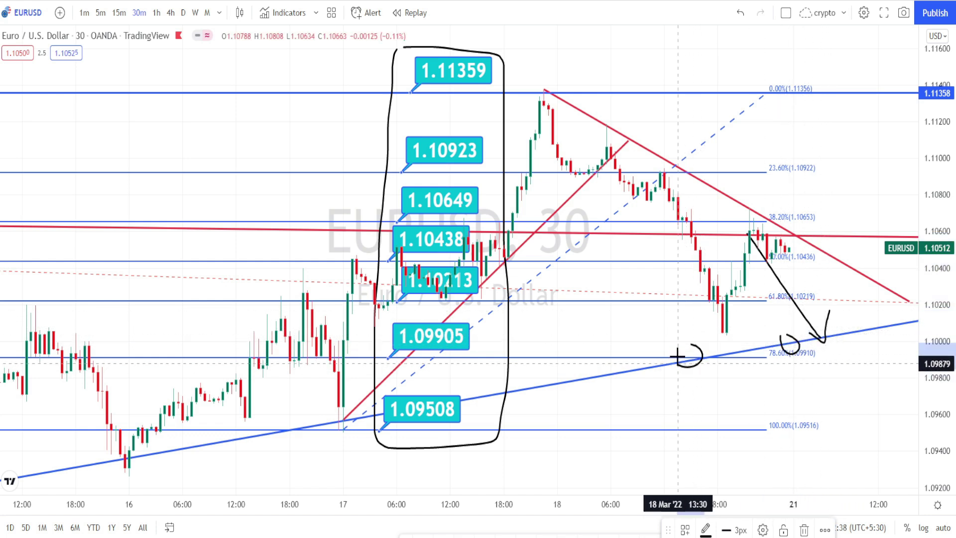
{"action": "mouse_move", "coordinate": [637, 363]}
{"action": "left_mouse_down"}
{"action": "mouse_move", "coordinate": [651, 367]}
{"action": "mouse_move", "coordinate": [634, 374]}
{"action": "left_mouse_up"}
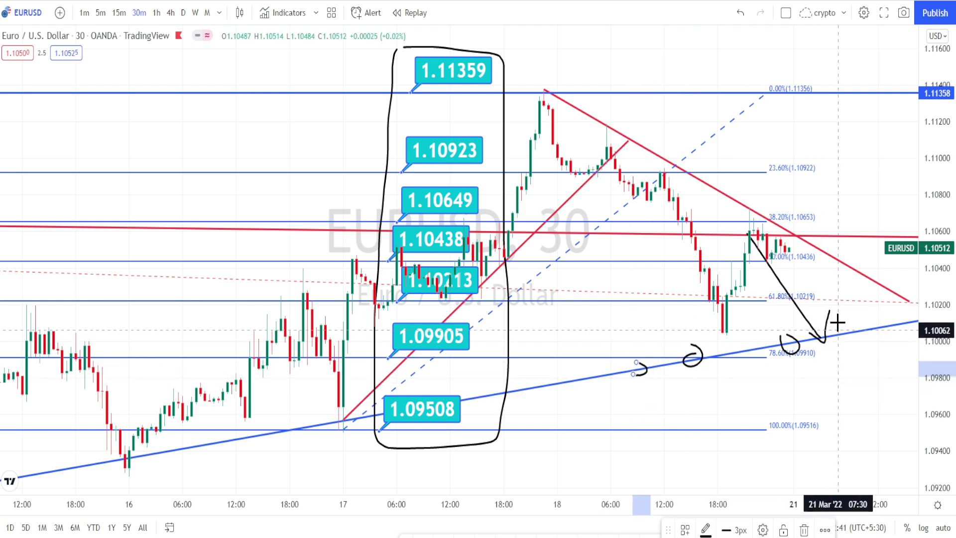
Brush a downward stroke through the blue ascending trend line after the projected drop on the 30-minute chart.
{"action": "mouse_move", "coordinate": [840, 321]}
{"action": "left_mouse_down"}
{"action": "mouse_move", "coordinate": [854, 395]}
{"action": "mouse_move", "coordinate": [869, 367]}
{"action": "left_mouse_up"}
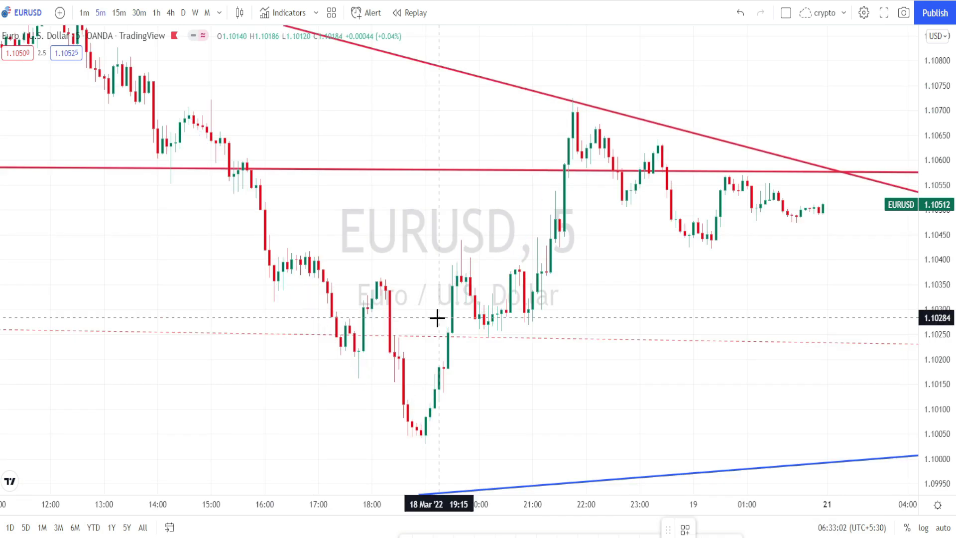
Brush a circle and arrow along the red descending trend line and trace its swings on the 5-minute chart, and undo these marks.
{"action": "left_click_drag", "start_coordinate": [566, 96], "coordinate": [680, 131]}
{"action": "mouse_move", "coordinate": [683, 115]}
{"action": "left_mouse_down"}
{"action": "mouse_move", "coordinate": [694, 132]}
{"action": "mouse_move", "coordinate": [670, 131]}
{"action": "left_mouse_up"}
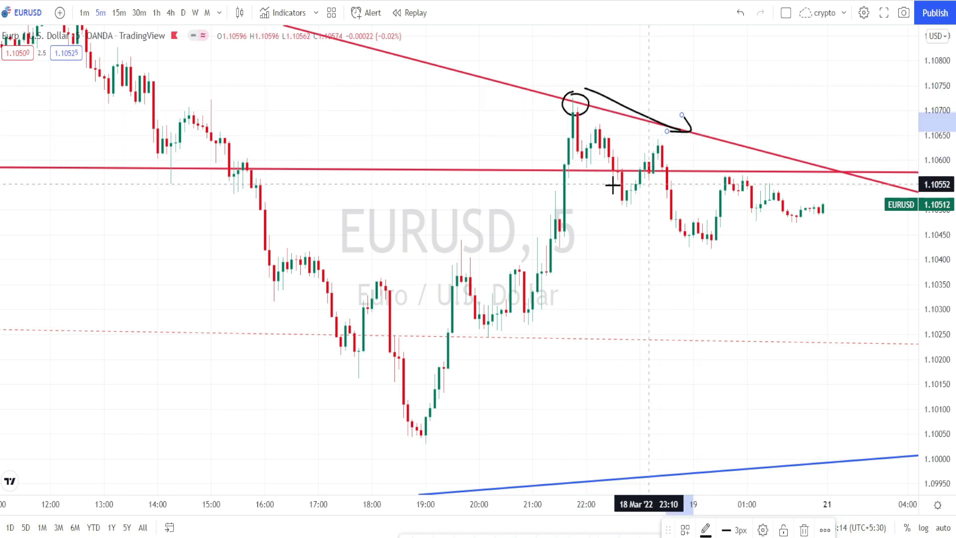
{"action": "mouse_move", "coordinate": [556, 249]}
{"action": "left_mouse_down"}
{"action": "mouse_move", "coordinate": [578, 132]}
{"action": "mouse_move", "coordinate": [620, 207]}
{"action": "mouse_move", "coordinate": [660, 137]}
{"action": "mouse_move", "coordinate": [700, 239]}
{"action": "left_mouse_up"}
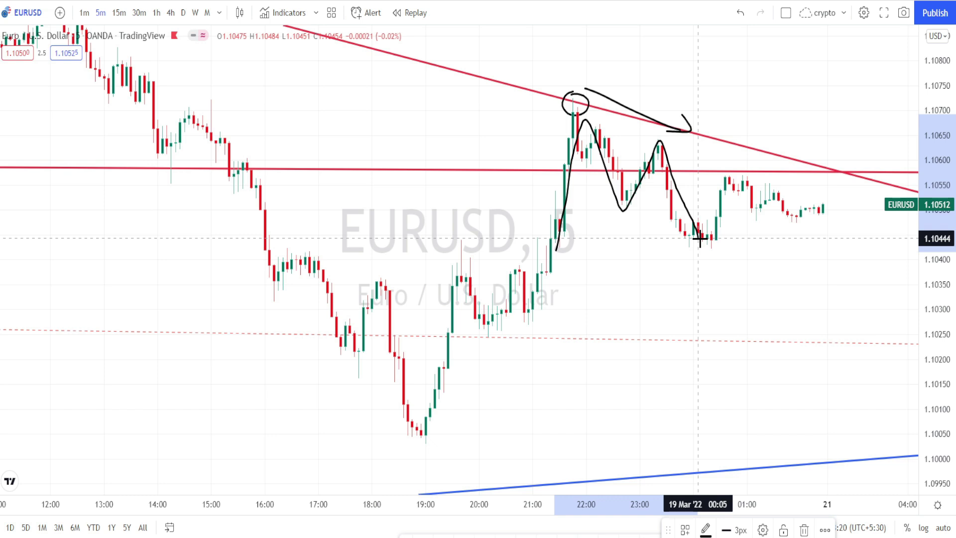
{"action": "left_click_drag", "start_coordinate": [699, 239], "coordinate": [699, 238]}
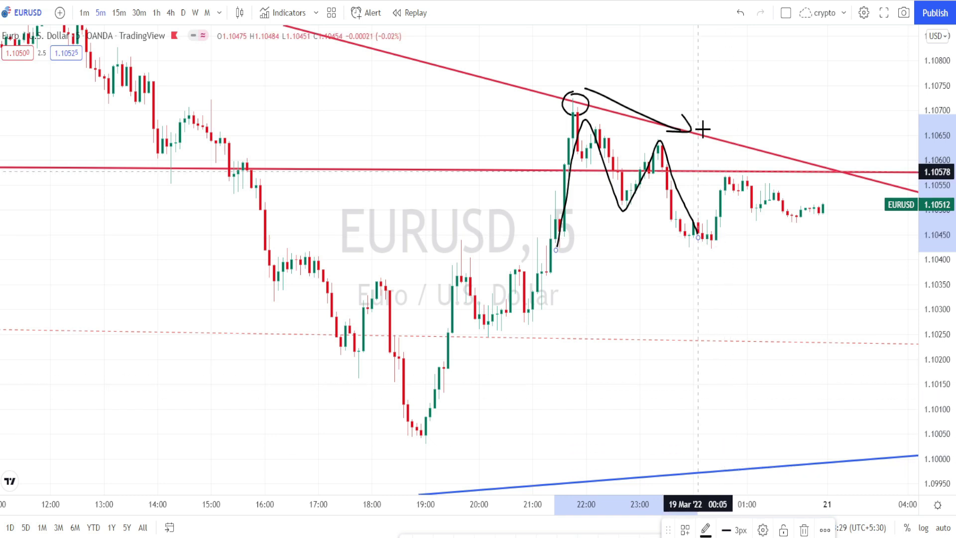
{"action": "left_click", "coordinate": [740, 14]}
{"action": "left_click", "coordinate": [741, 13]}
Draw a path along the 18 March swings from about 1.1070 at 14:30 through the 19:00 low at about 1.1003 to about 1.1071 at 21:50.
{"action": "left_click", "coordinate": [184, 109]}
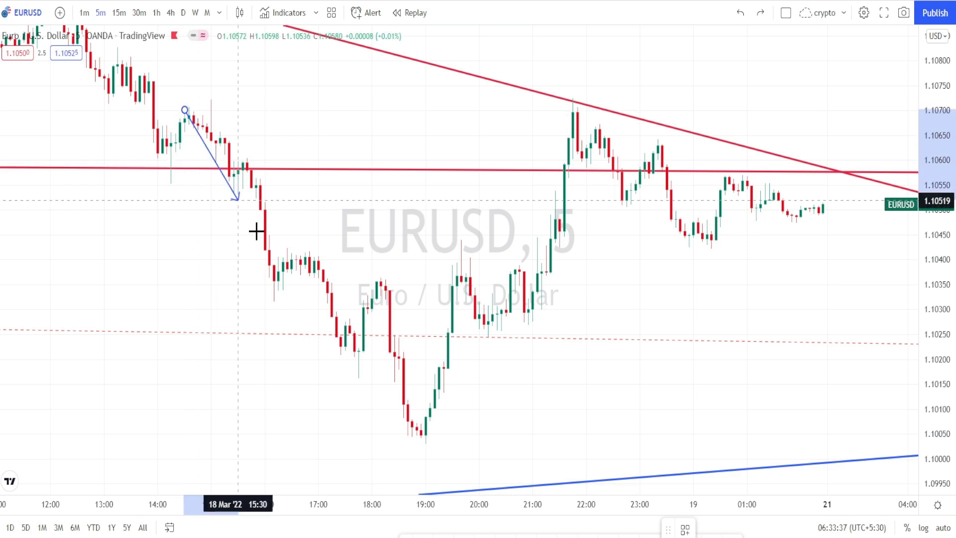
{"action": "left_click", "coordinate": [358, 382]}
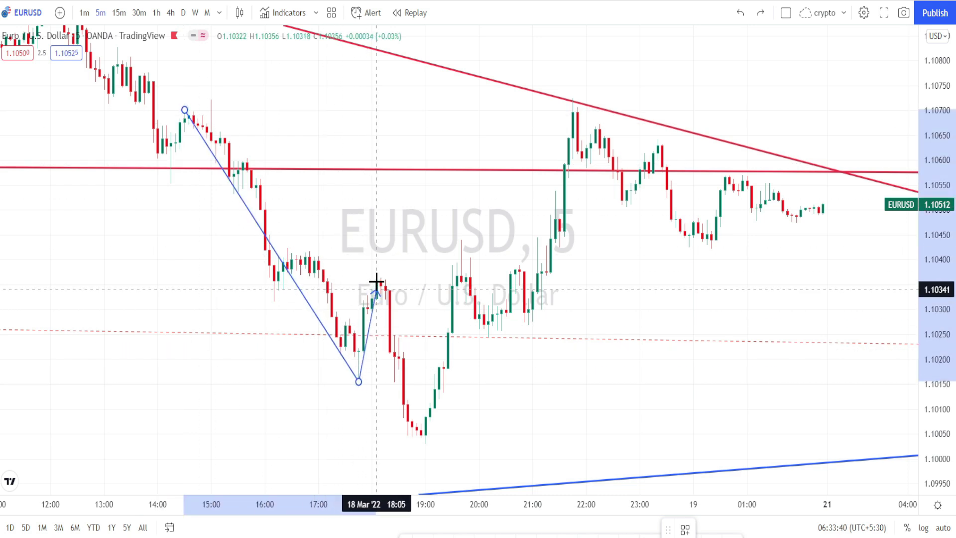
{"action": "left_click", "coordinate": [381, 276]}
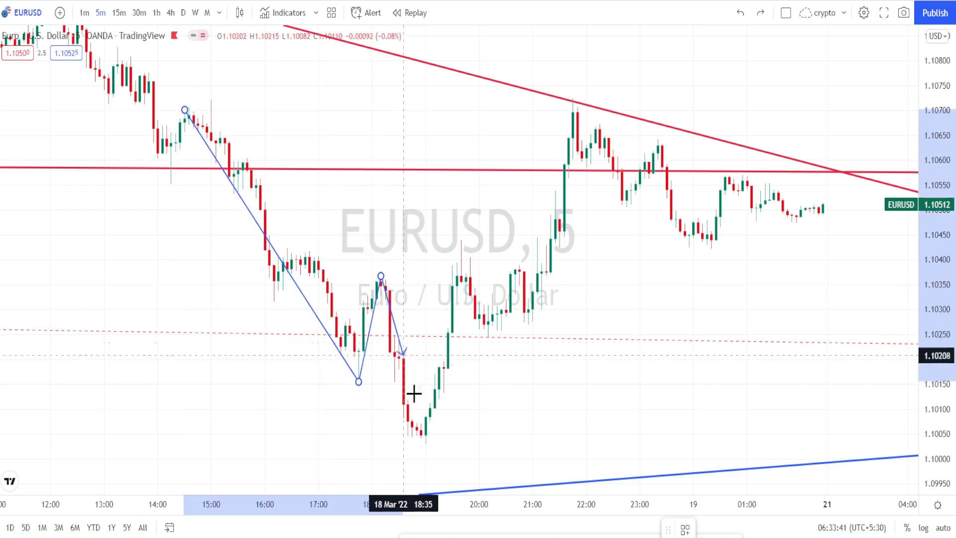
{"action": "left_click", "coordinate": [425, 444]}
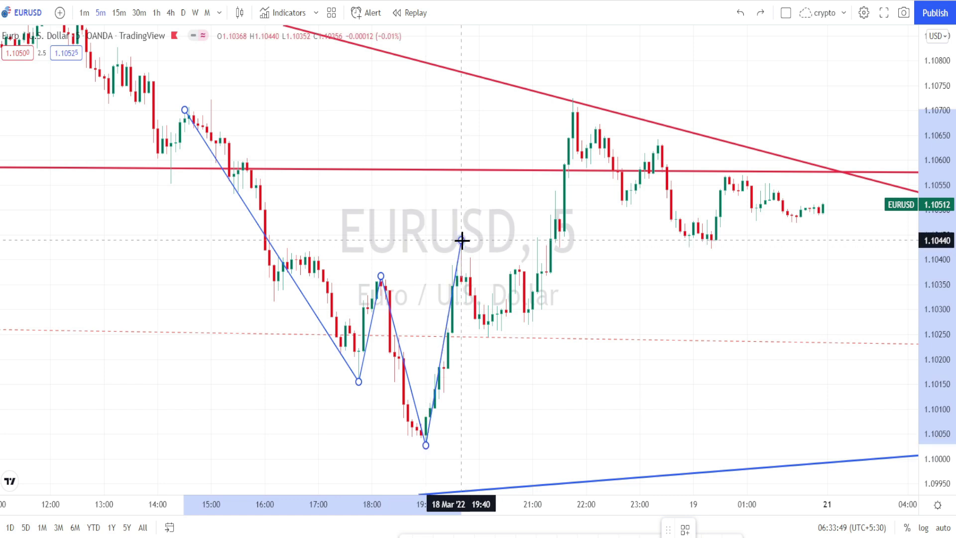
{"action": "left_click", "coordinate": [462, 241]}
{"action": "left_click", "coordinate": [489, 341]}
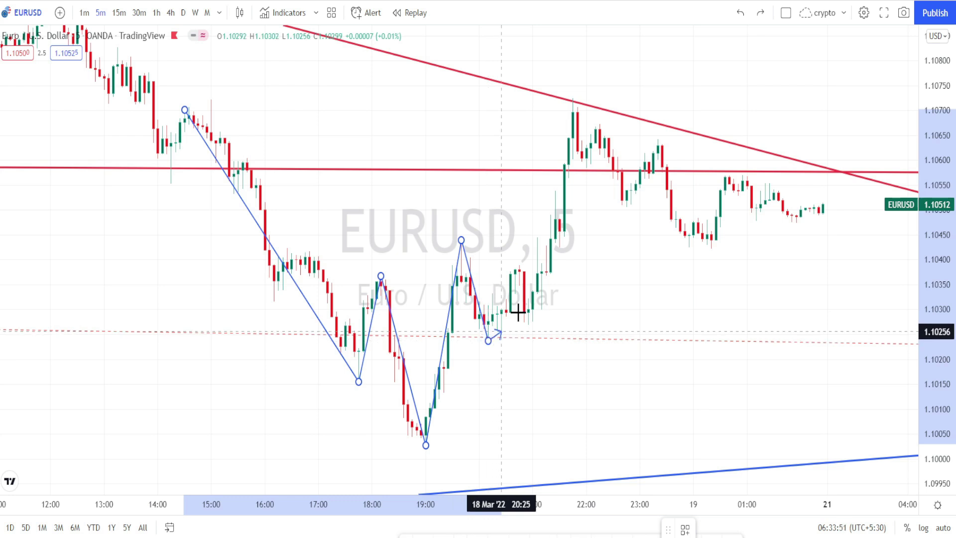
{"action": "left_click", "coordinate": [576, 106]}
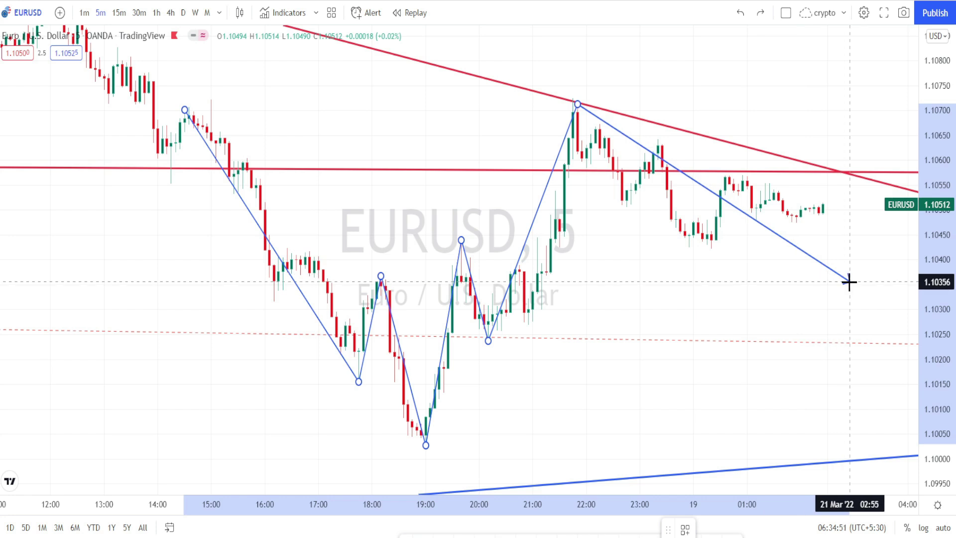
{"action": "key", "text": "Escape"}
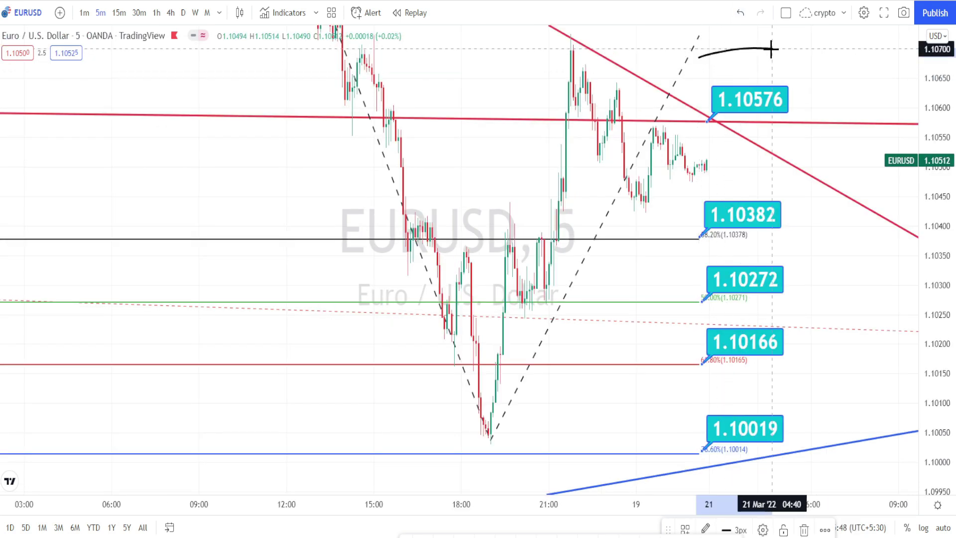
Outline the Fibonacci price labels from 1.10576 to 1.10019 with the brush, and brush an arrow from the circled 18 March high down to the 1.10382 label.
{"action": "mouse_move", "coordinate": [771, 49]}
{"action": "left_mouse_down"}
{"action": "mouse_move", "coordinate": [793, 179]}
{"action": "mouse_move", "coordinate": [808, 441]}
{"action": "mouse_move", "coordinate": [758, 463]}
{"action": "mouse_move", "coordinate": [697, 464]}
{"action": "mouse_move", "coordinate": [687, 70]}
{"action": "left_mouse_up"}
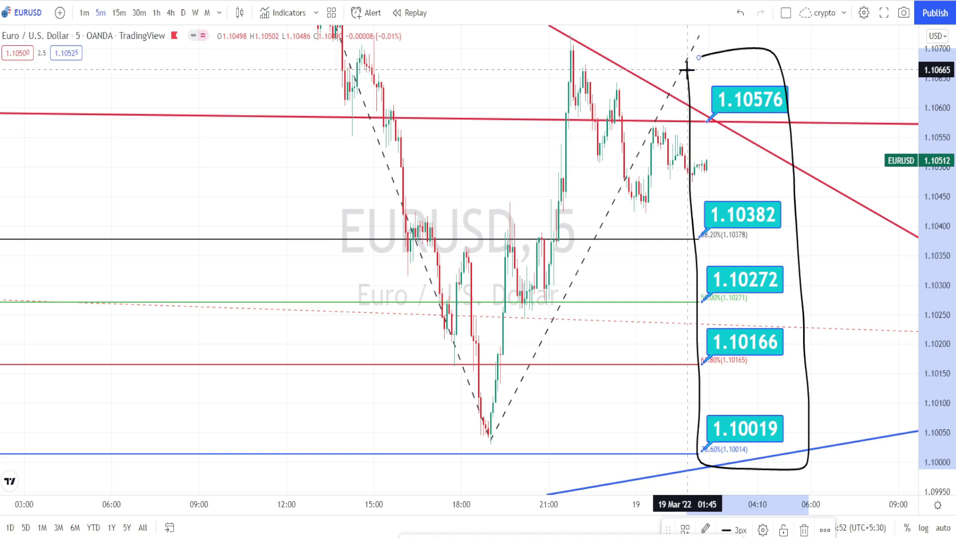
{"action": "mouse_move", "coordinate": [572, 32]}
{"action": "left_mouse_down"}
{"action": "mouse_move", "coordinate": [558, 40]}
{"action": "mouse_move", "coordinate": [572, 33]}
{"action": "mouse_move", "coordinate": [742, 200]}
{"action": "mouse_move", "coordinate": [743, 182]}
{"action": "mouse_move", "coordinate": [748, 205]}
{"action": "left_mouse_up"}
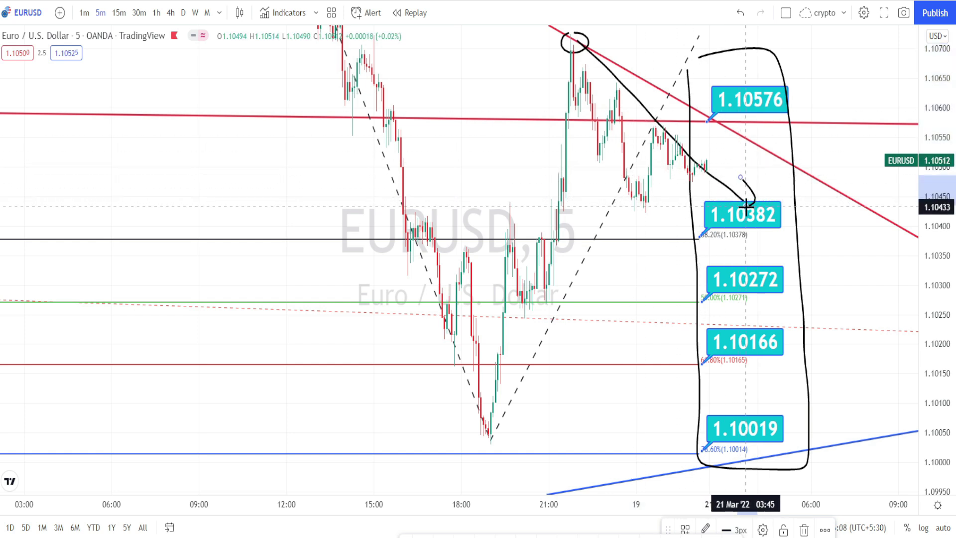